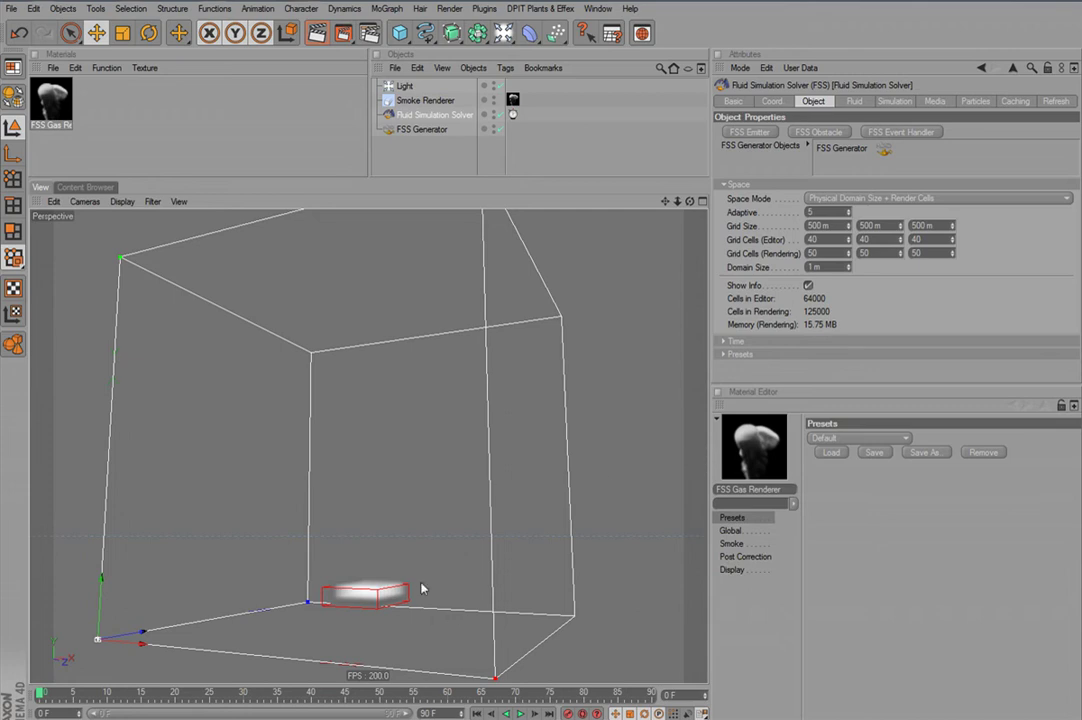
Review the Smoke, Temperature and Pressure emission settings of the FSS Generator.
click(420, 129)
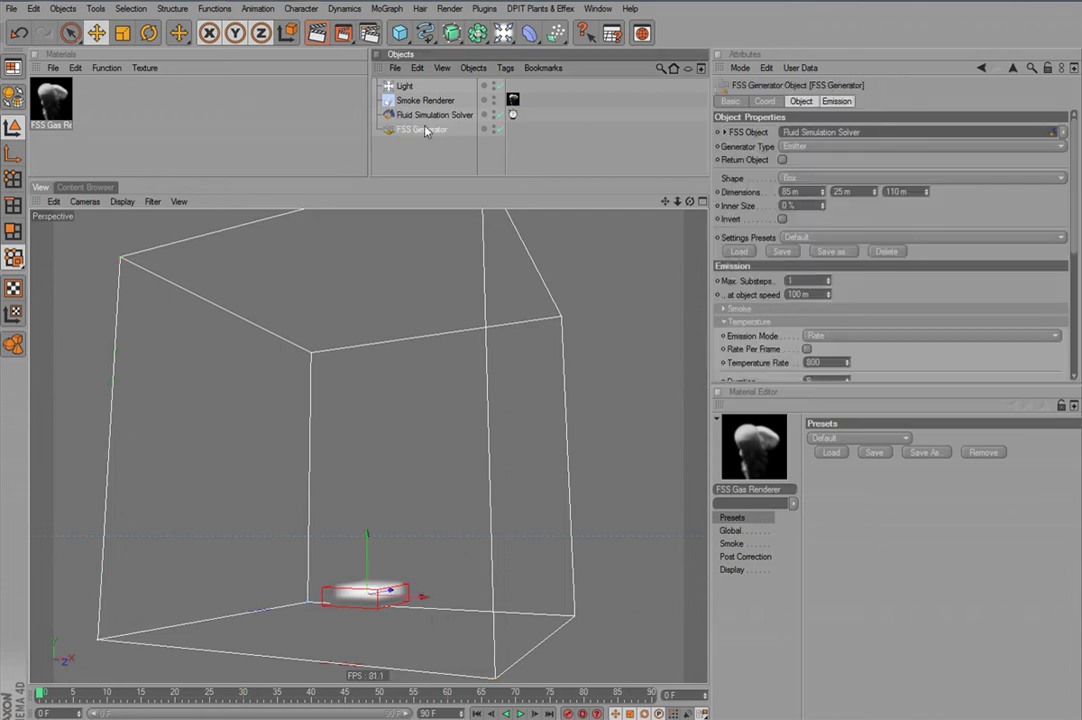
click(834, 102)
click(760, 205)
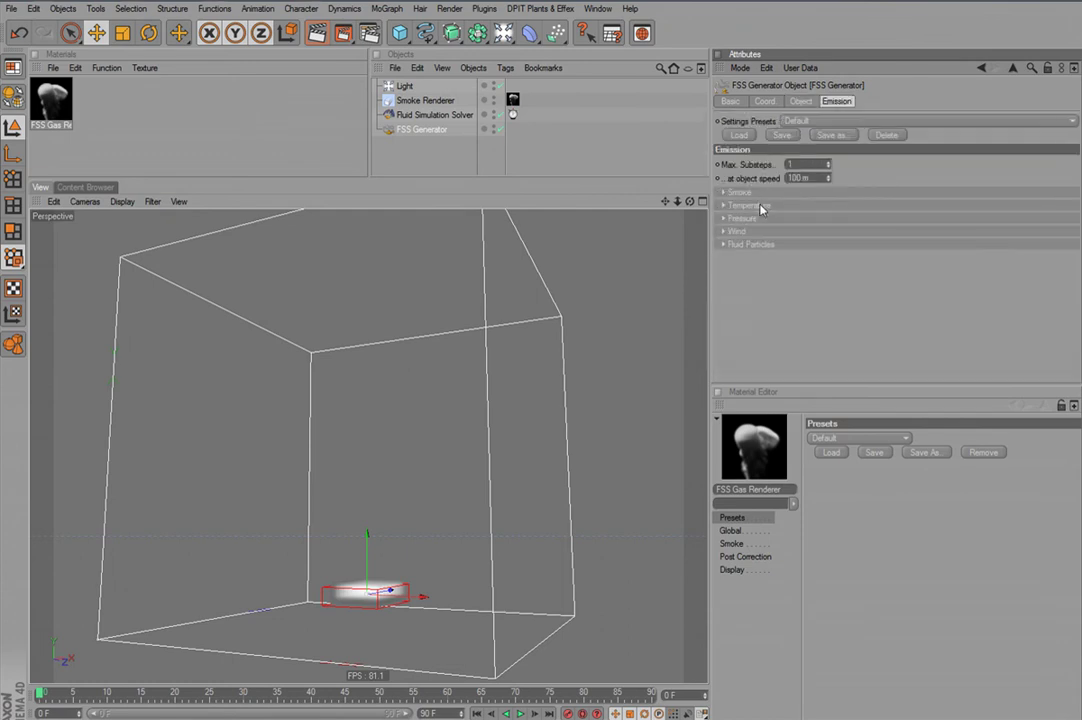
click(763, 218)
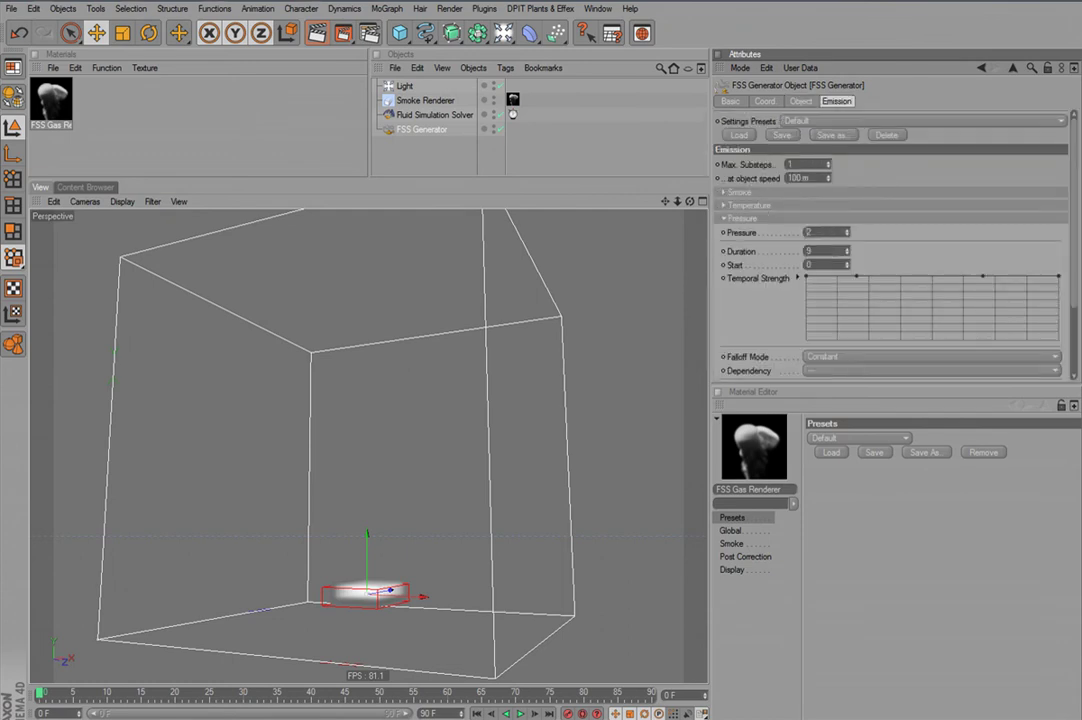
click(758, 205)
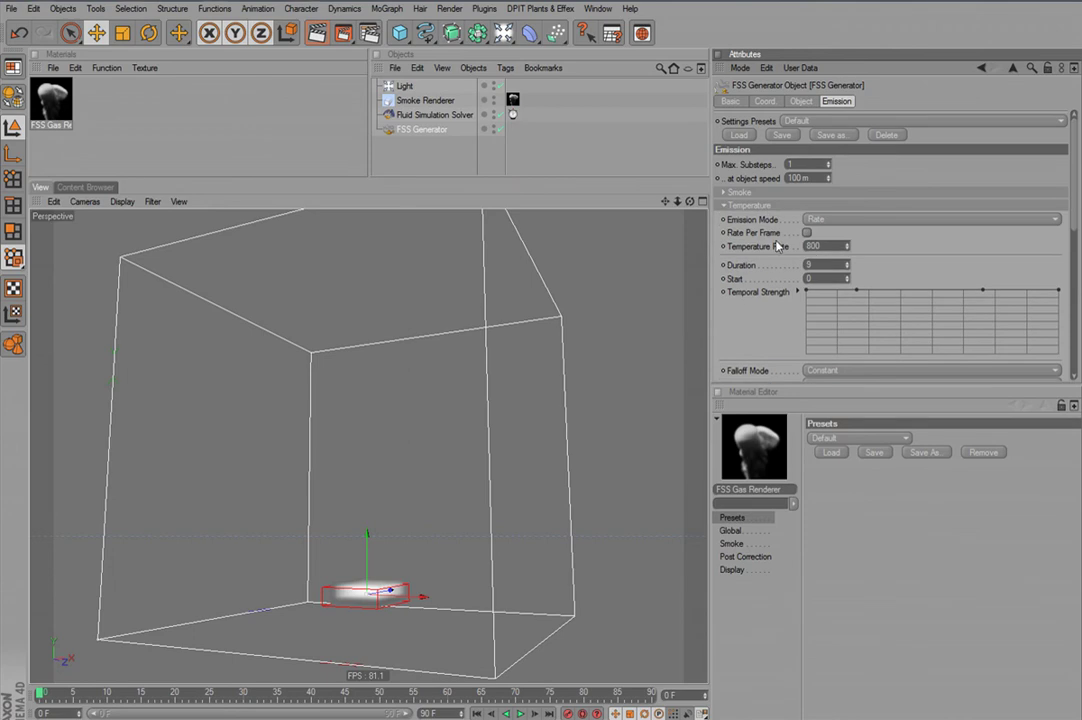
click(760, 195)
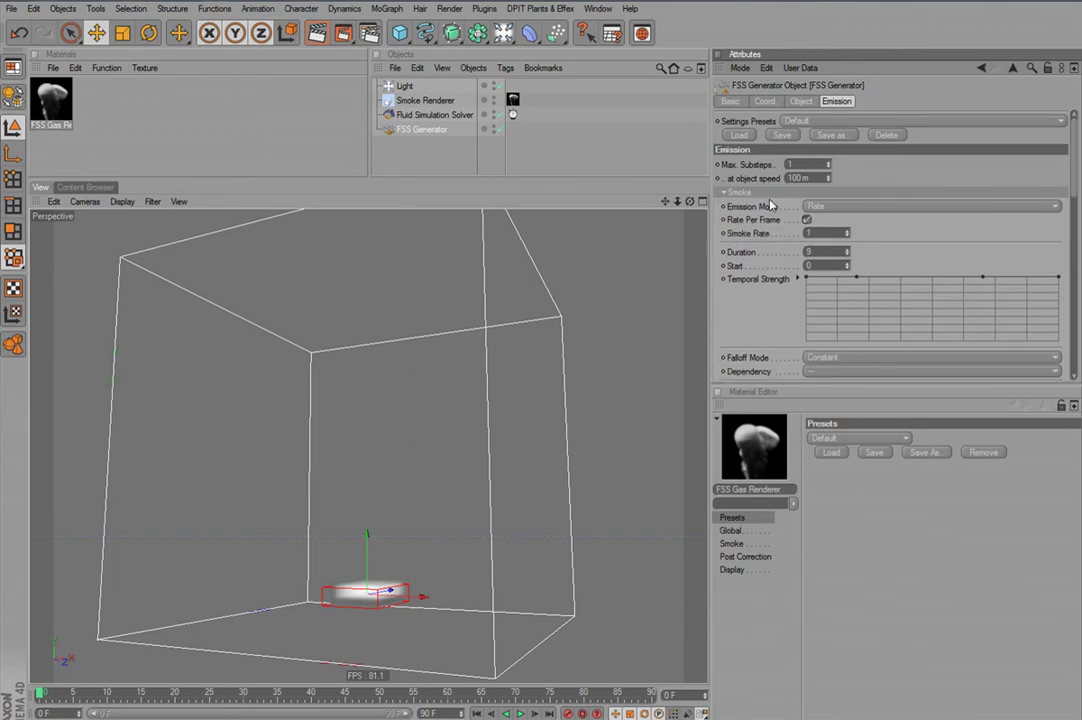
click(758, 221)
click(740, 192)
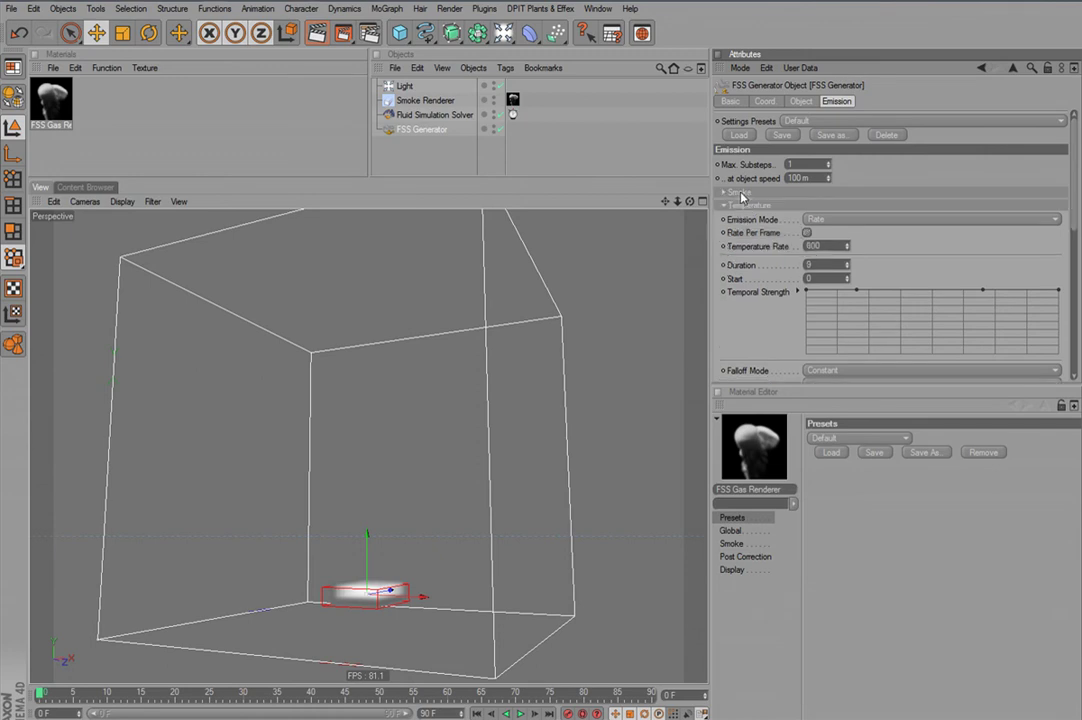
click(778, 207)
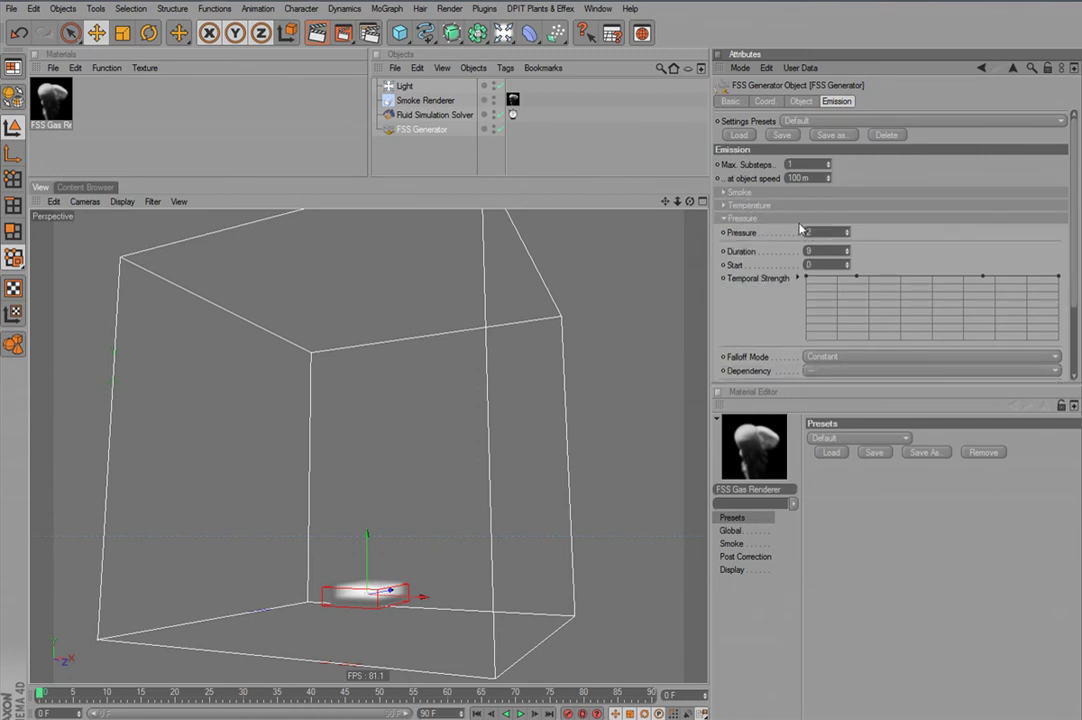
click(746, 219)
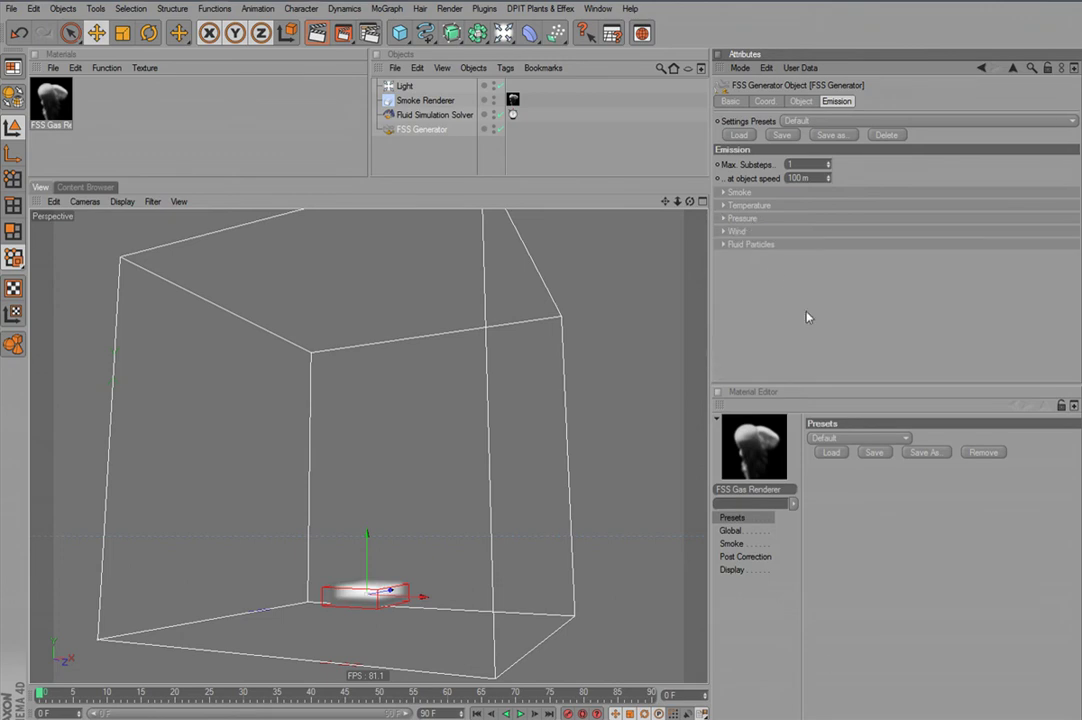
Play the smoke simulation to frame 57, render that frame in the viewport, and return to the first frame.
key(F8)
click(430, 115)
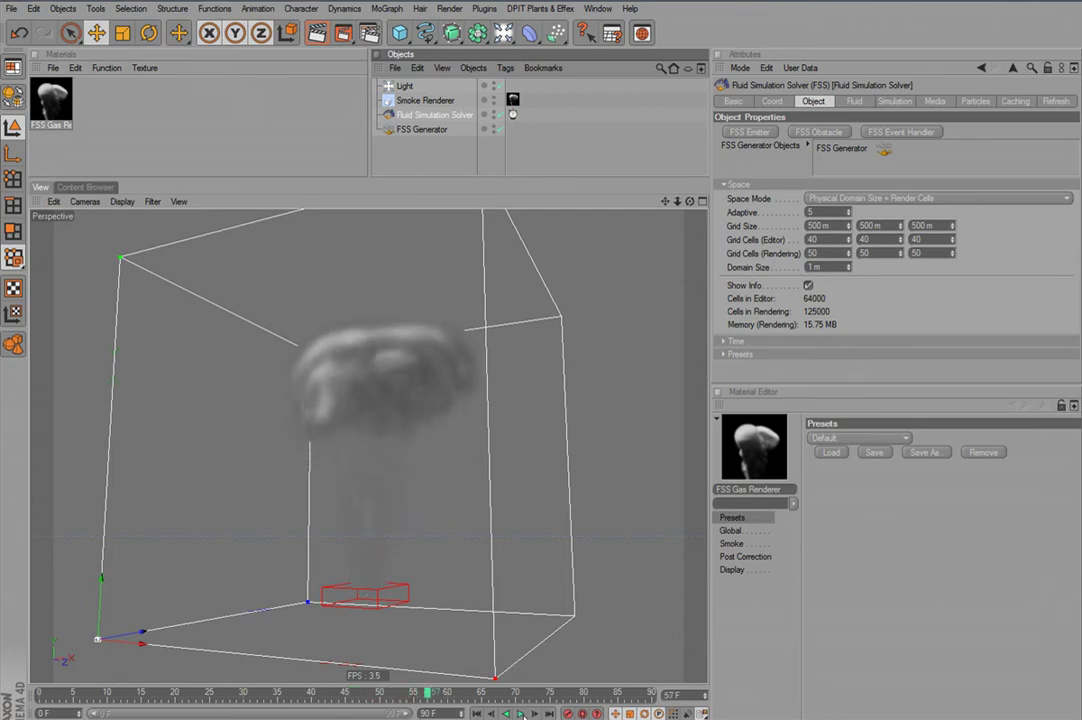
click(322, 35)
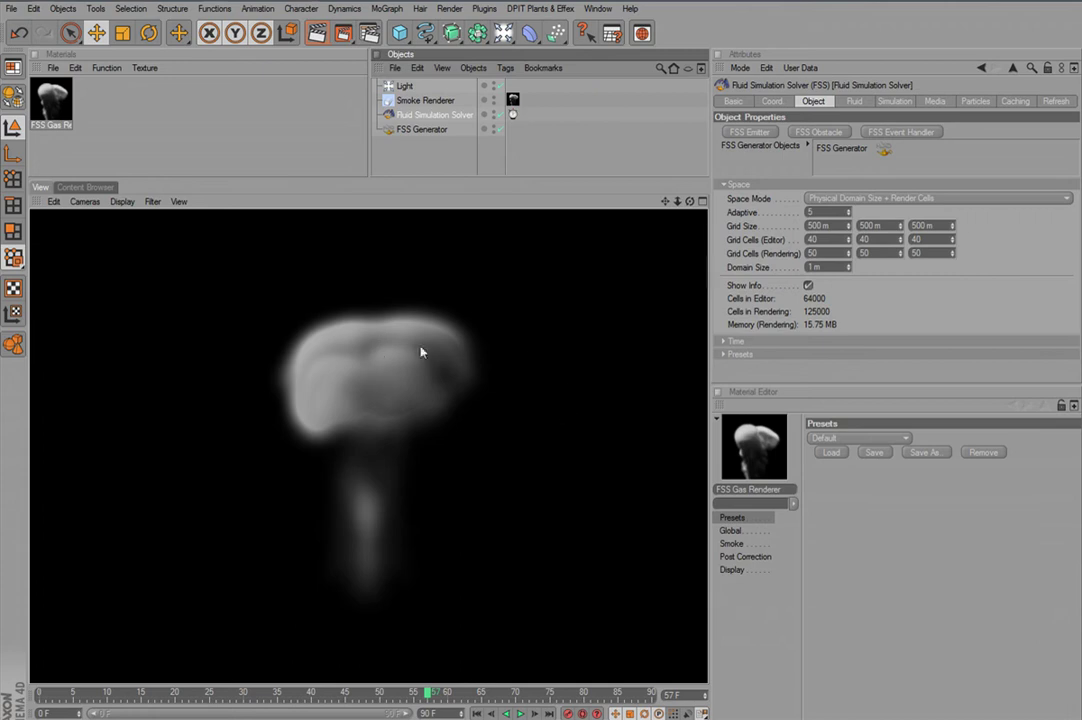
click(477, 713)
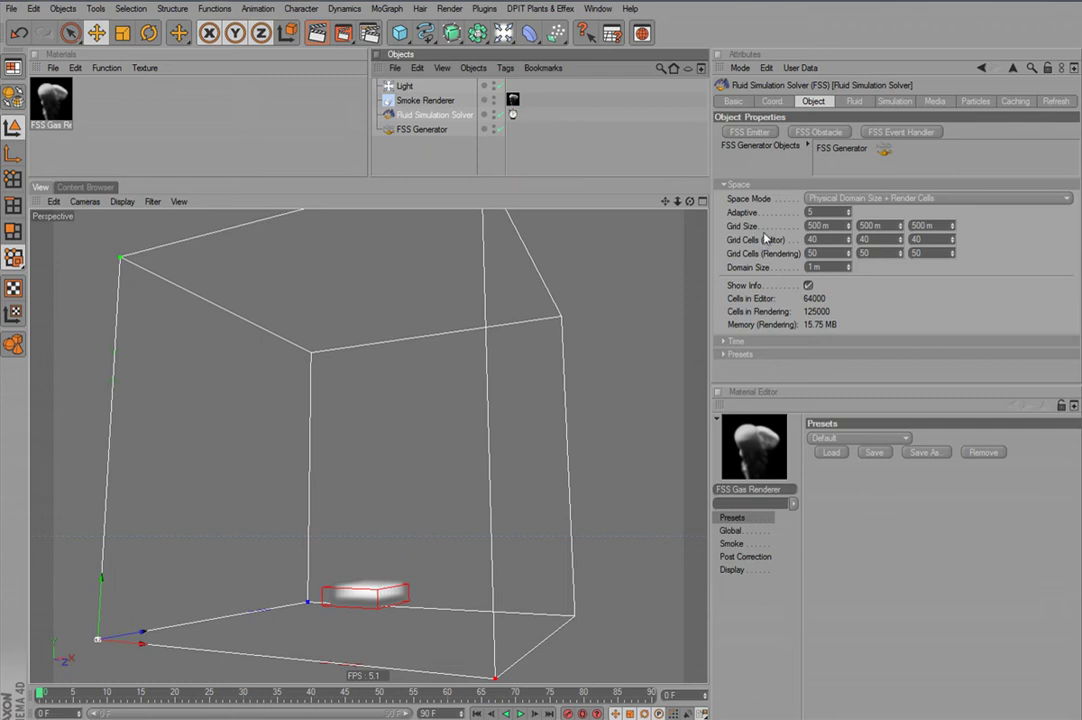
Set the turbulence Sub-Grid Layers of the Fluid Simulation Solver to 1.
click(898, 102)
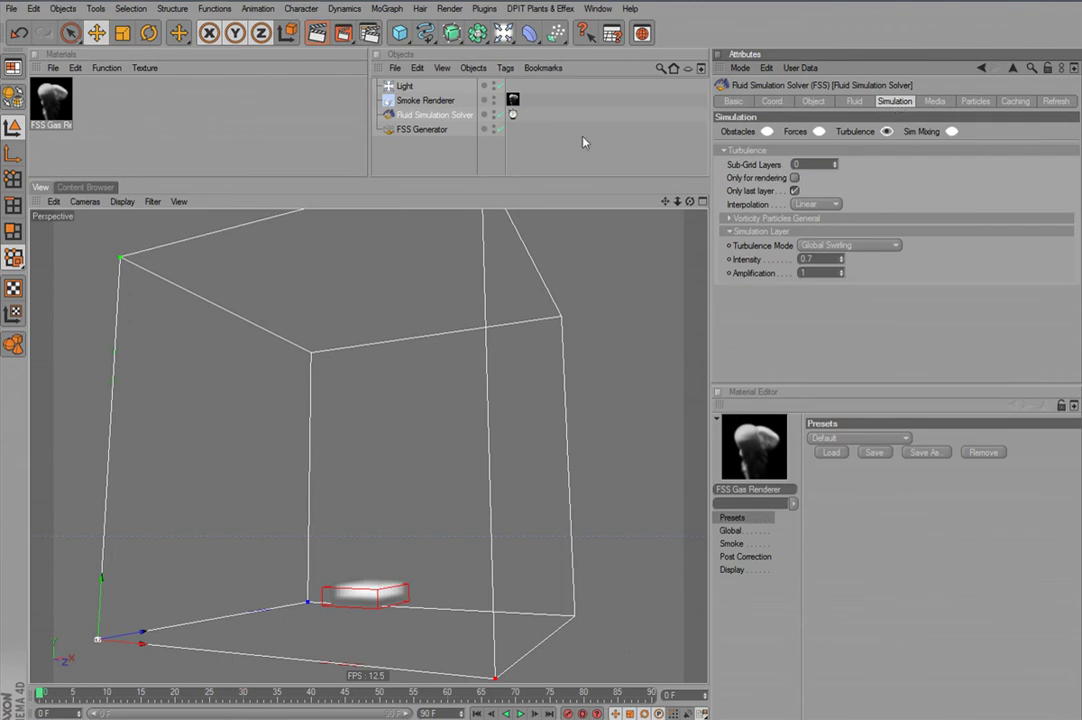
click(887, 133)
click(835, 164)
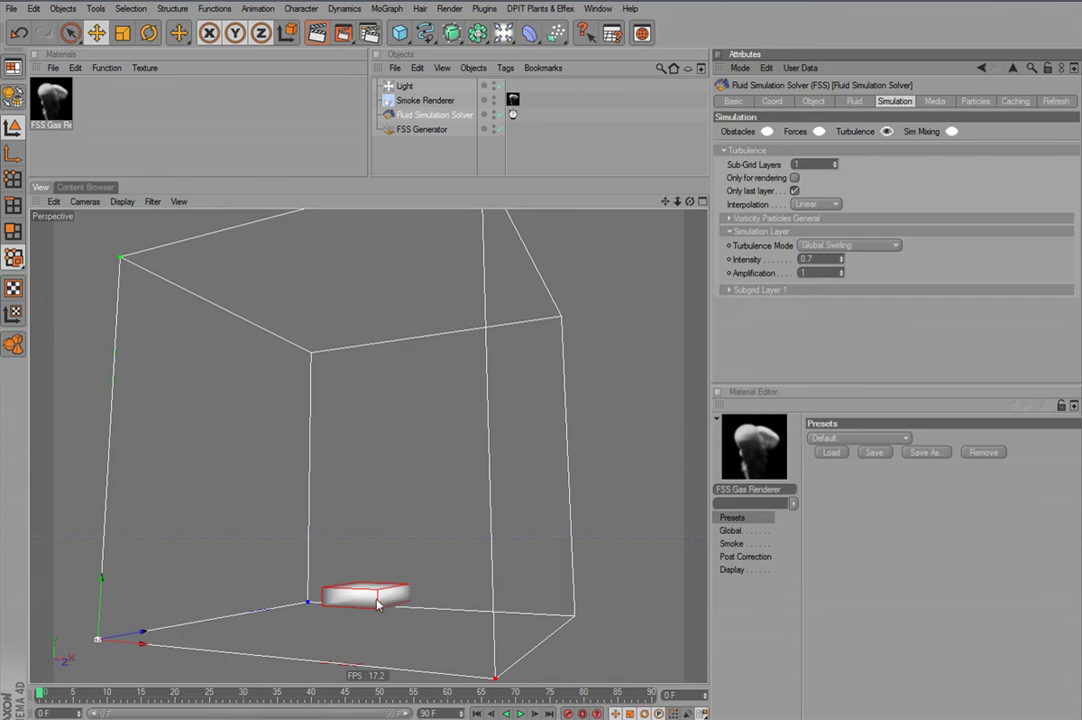
Check the solver's subdivided cell counts, play the simulation to frame 56, and return to the first frame.
click(814, 102)
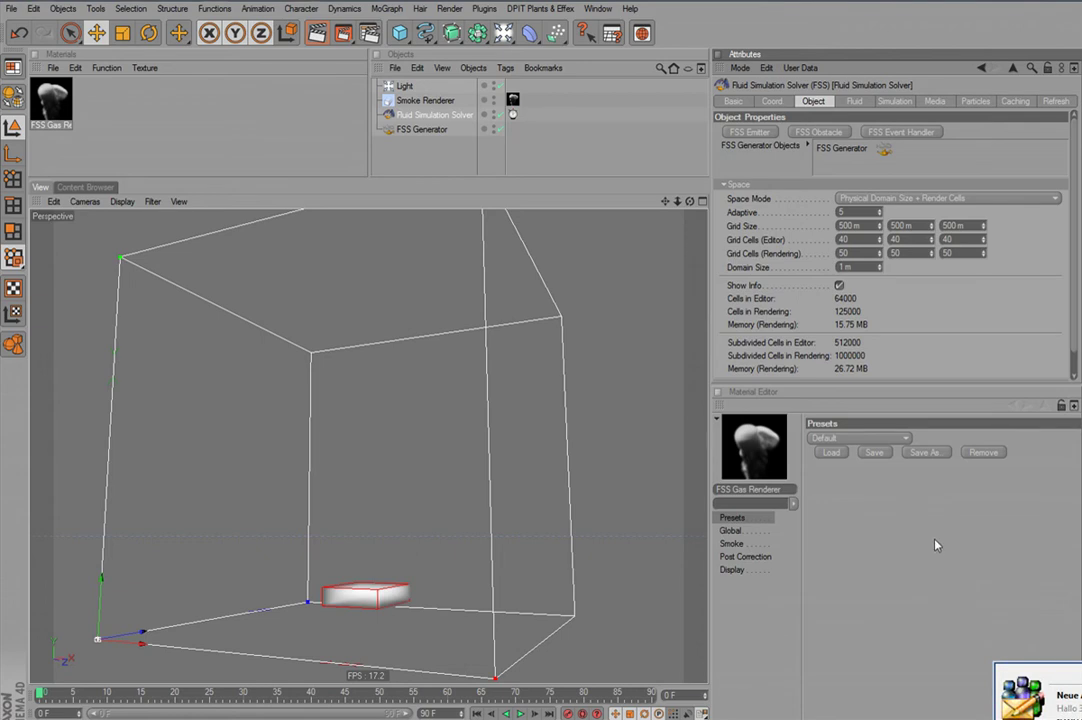
click(519, 713)
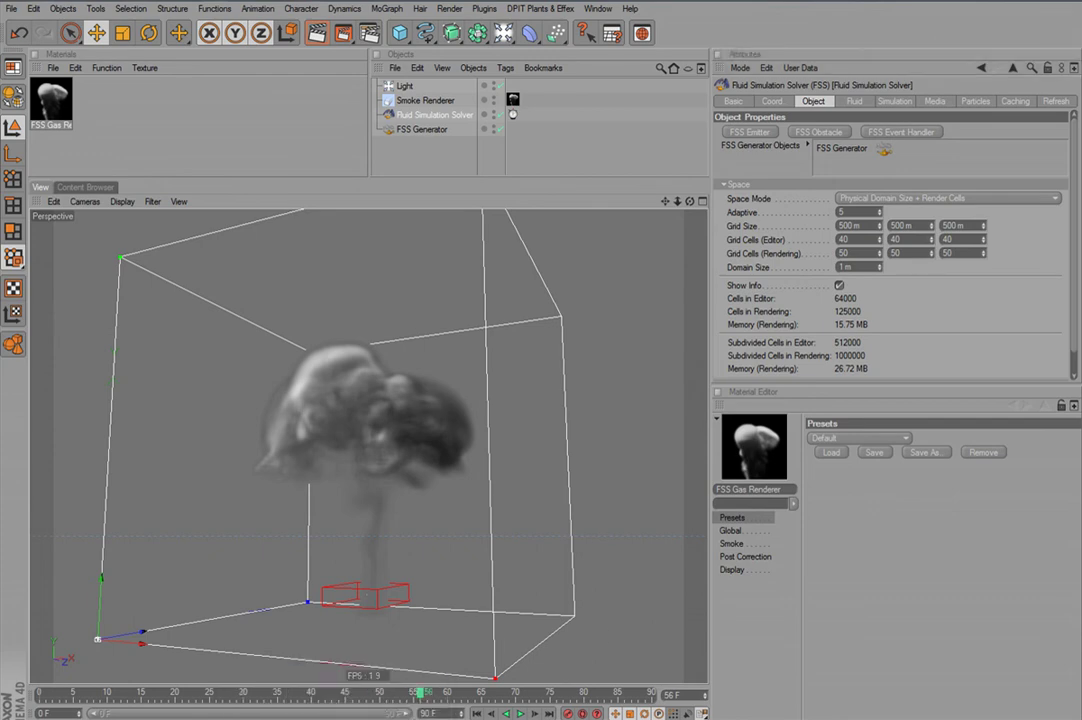
click(477, 713)
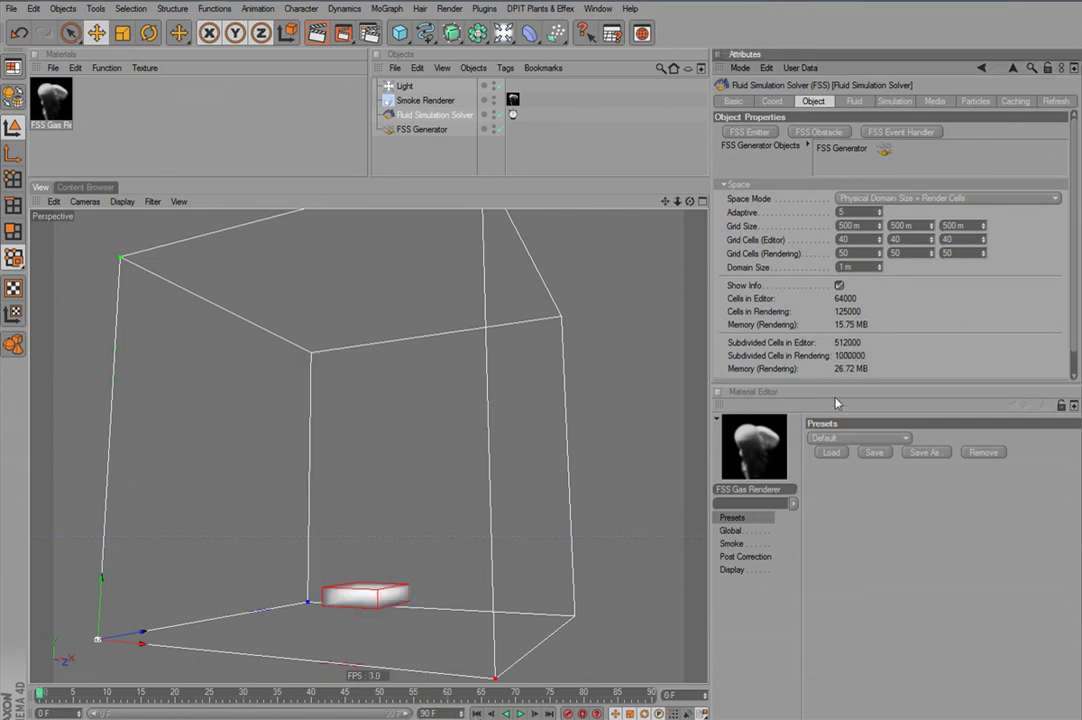
Set the solver's turbulence Sub-Grid Layers to 2 and check the subdivided cell and memory information.
click(894, 101)
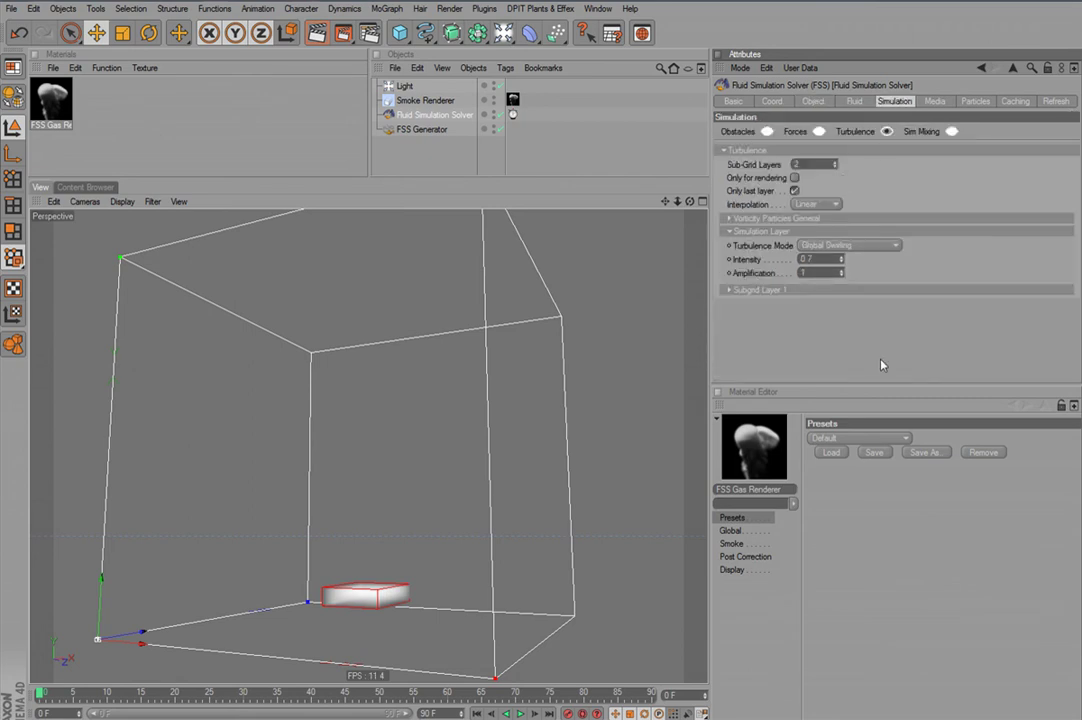
click(813, 101)
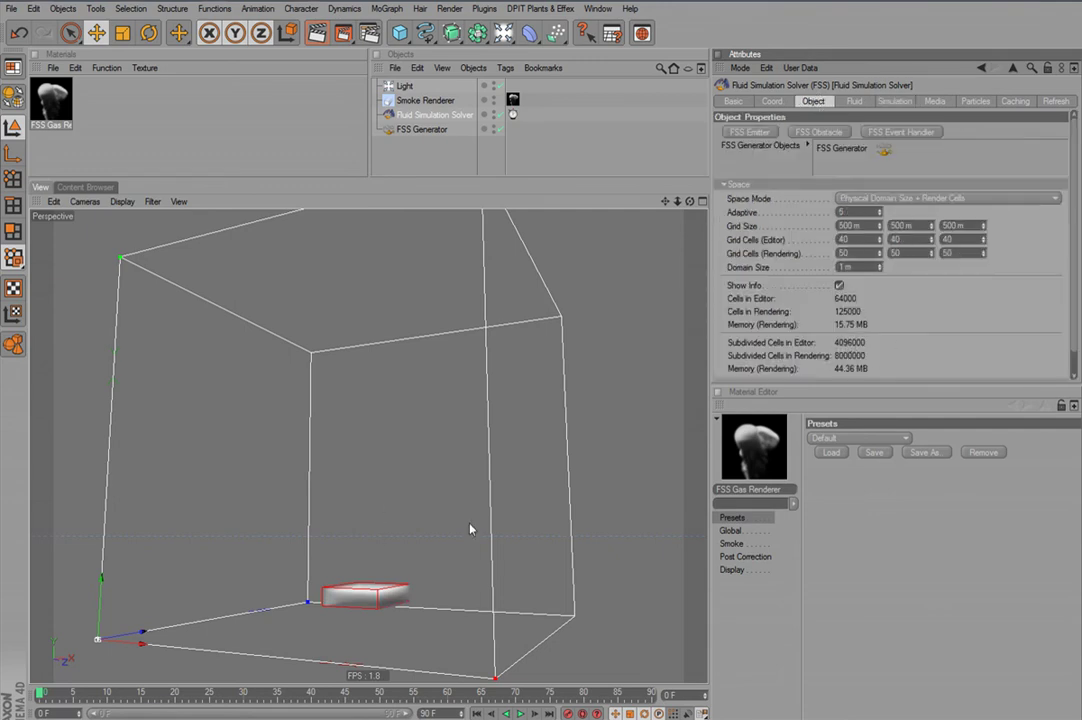
Play the simulation with two sub-grid layers to frame 43, stop it, and return to the first frame.
click(520, 713)
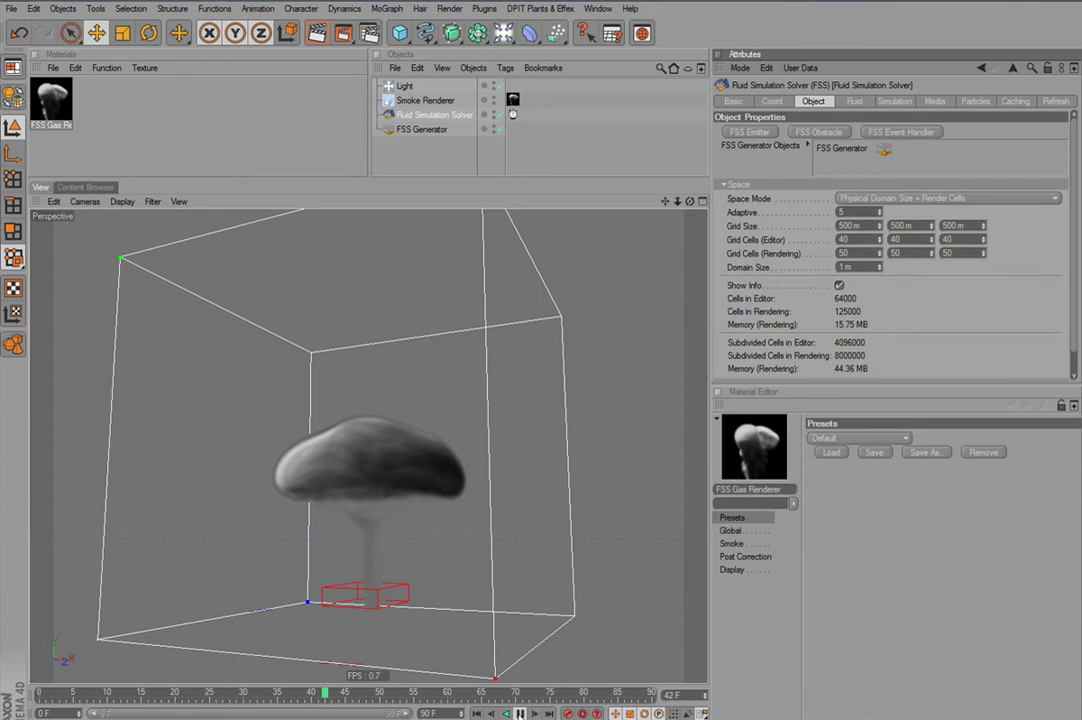
click(519, 713)
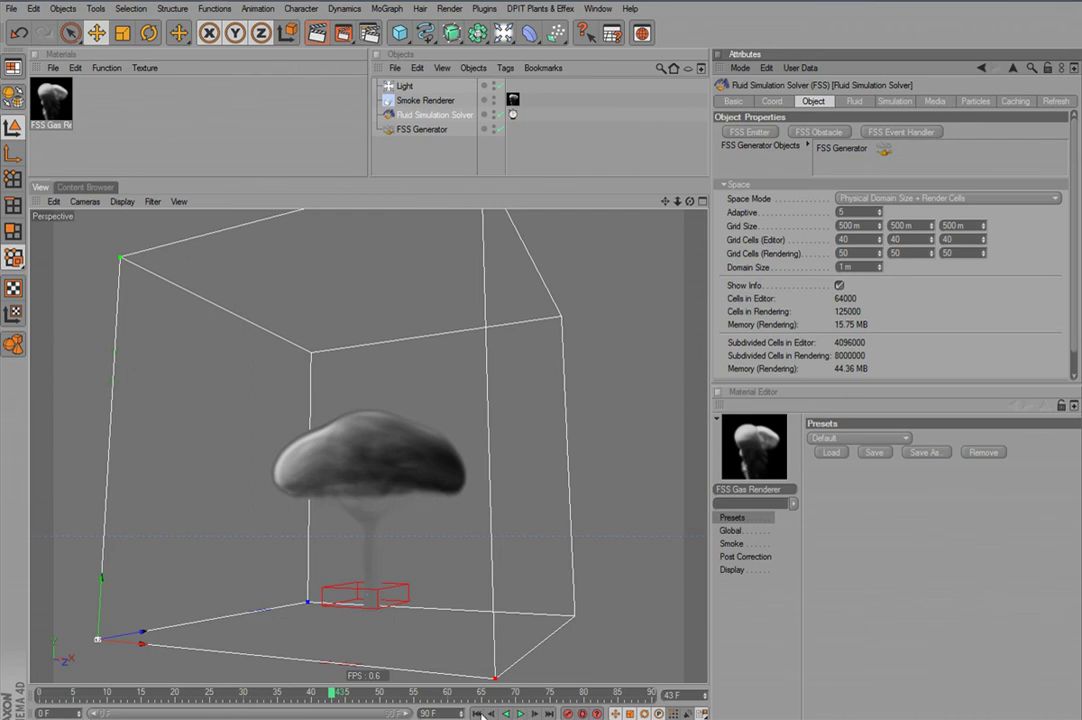
click(477, 713)
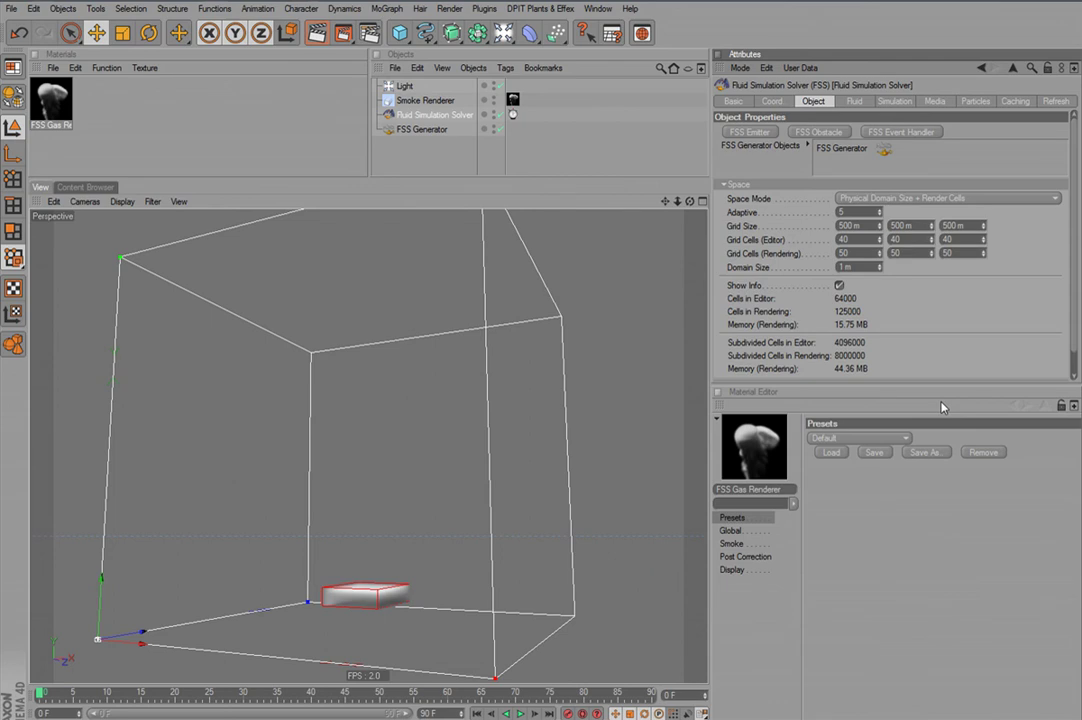
Set the target layer of the FSS Generator's vorticity particles to SubGrid Layer 2.
click(422, 130)
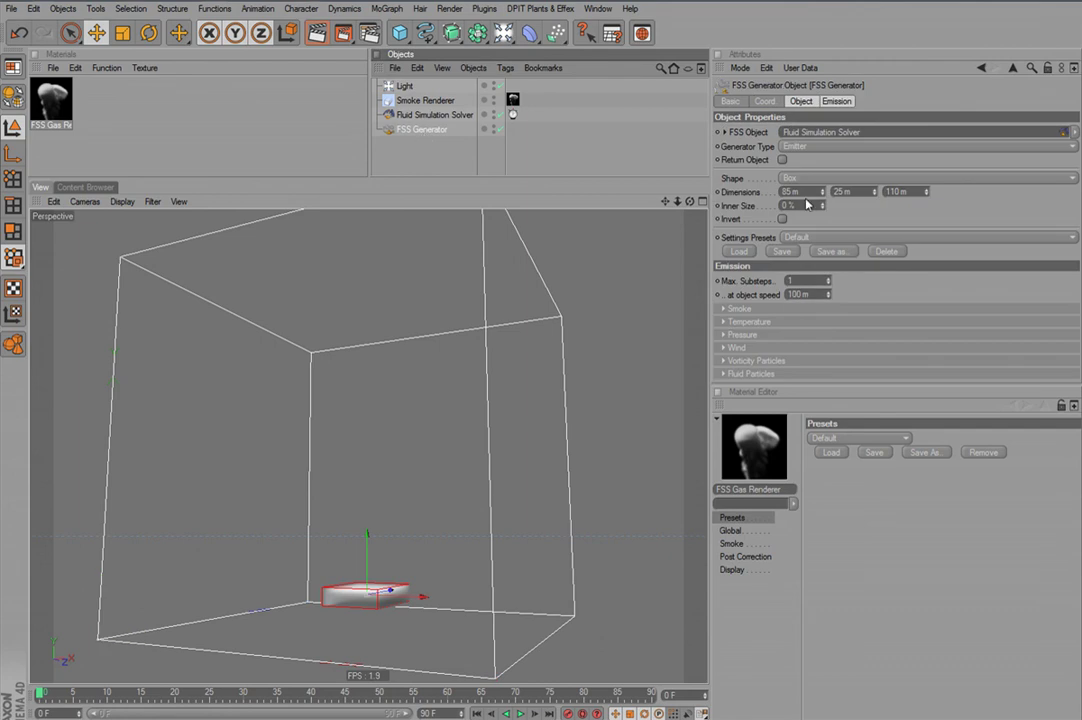
click(837, 101)
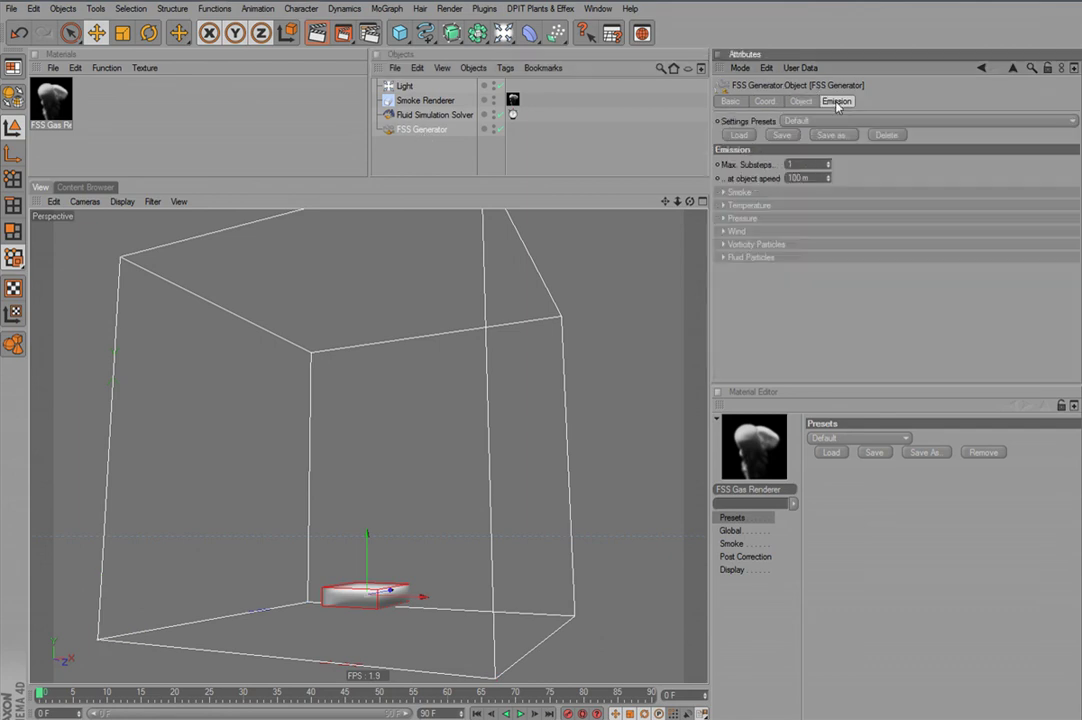
click(731, 245)
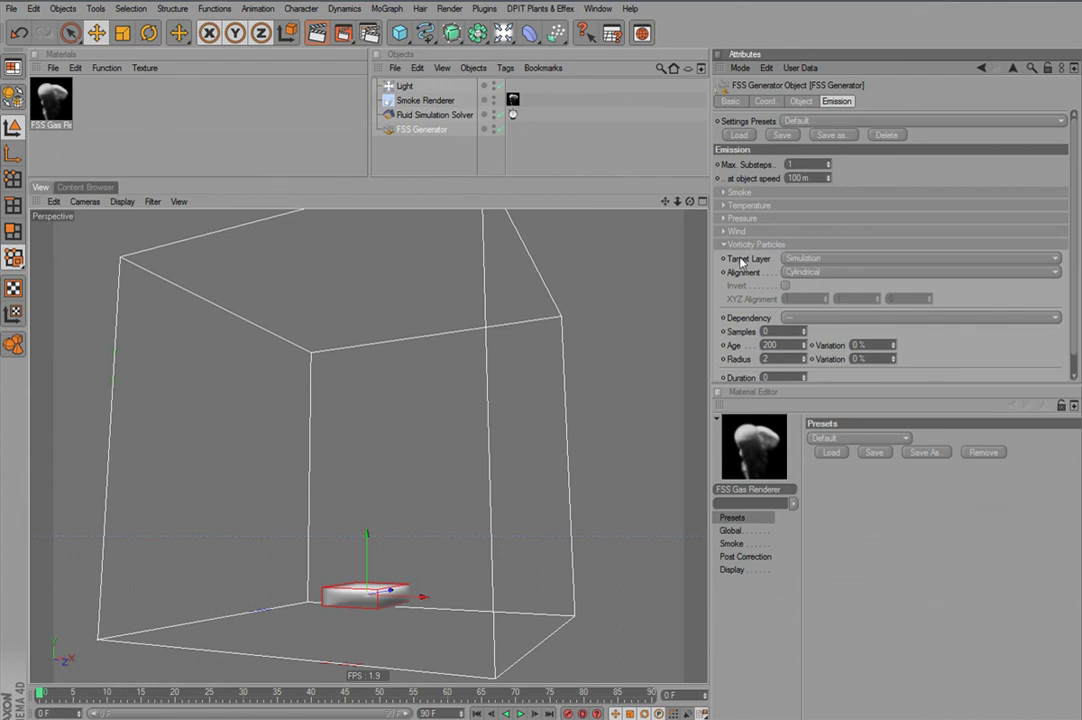
click(813, 259)
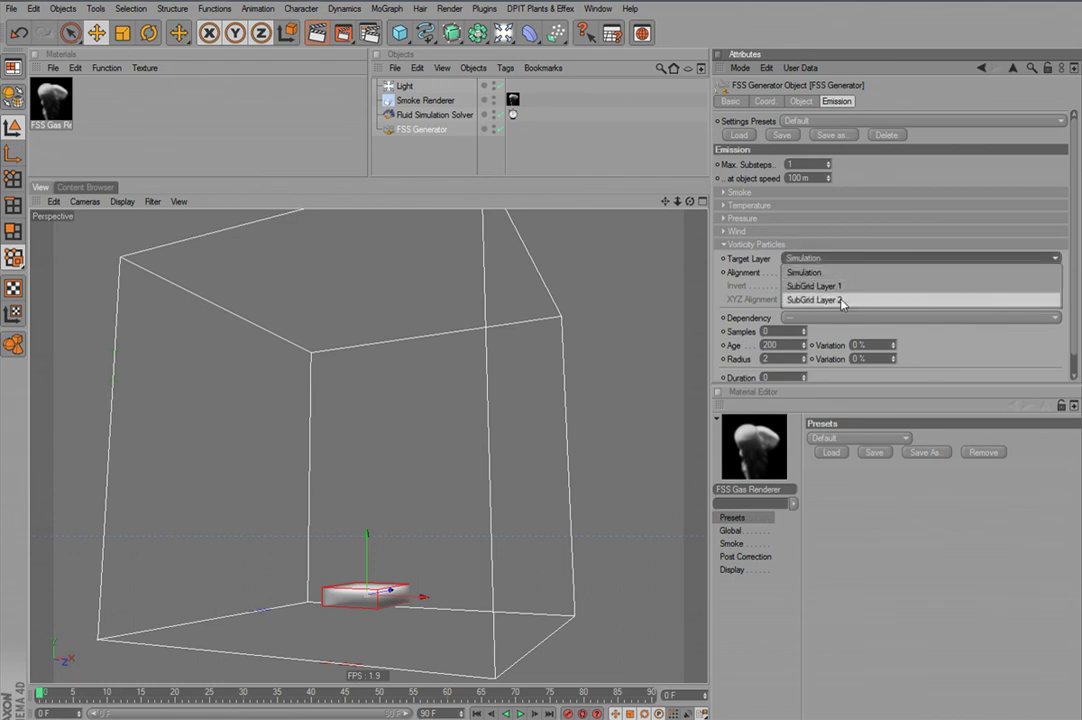
click(840, 302)
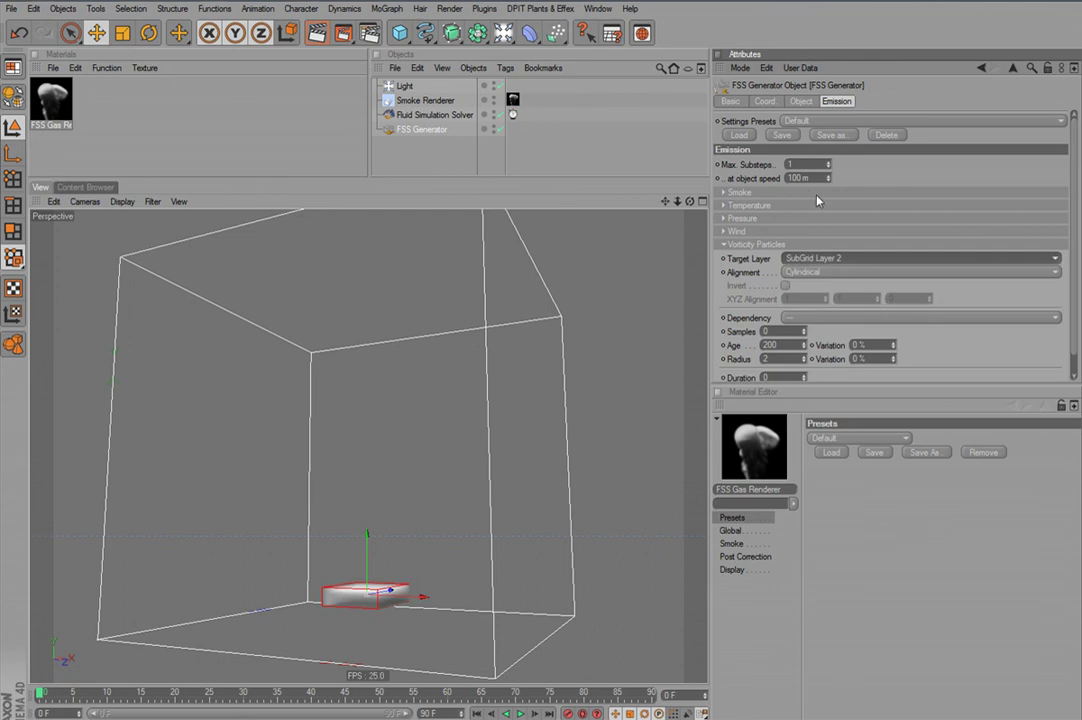
Set the vorticity particle samples of the FSS Generator to 300.
click(772, 331)
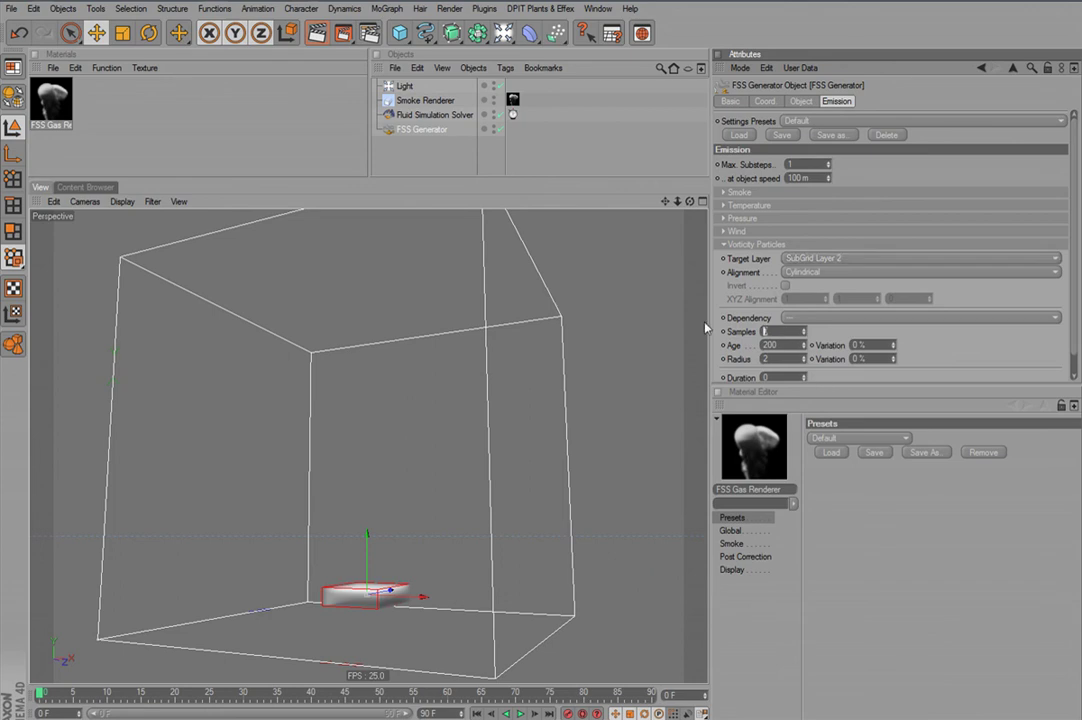
text(200)
key(Return)
text(300)
key(Return)
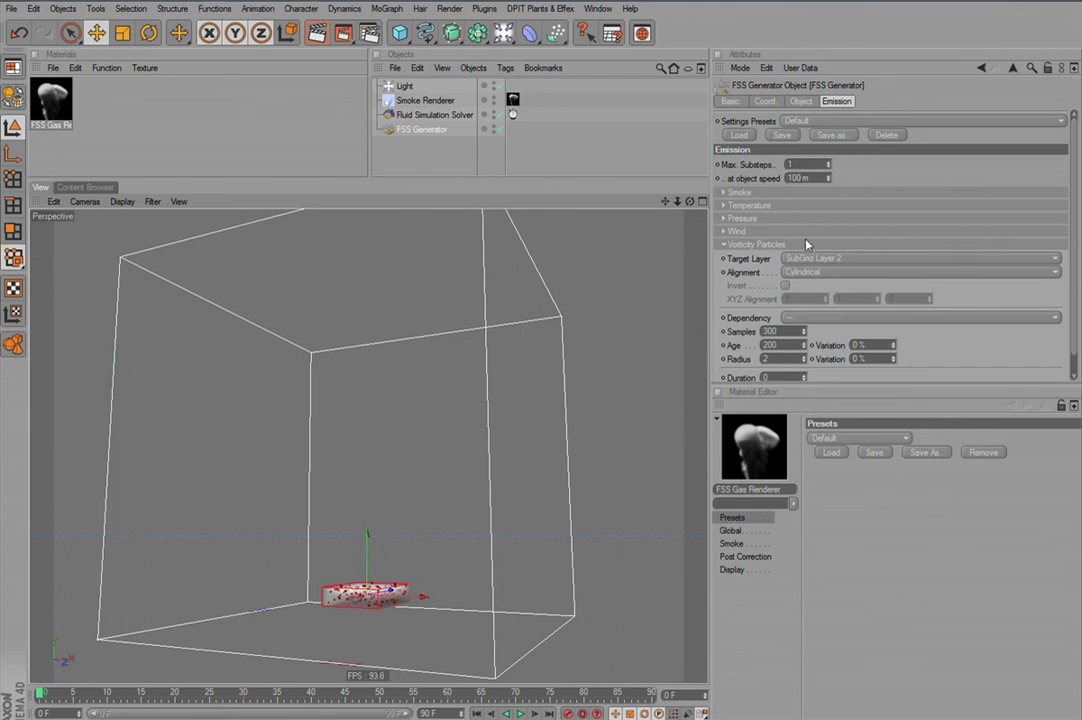
In the Fluid Simulation Solver's Subgrid Layer 2 turbulence settings, choose the Gaussain falloff type and set the radius to 6.
click(760, 244)
click(462, 115)
click(894, 101)
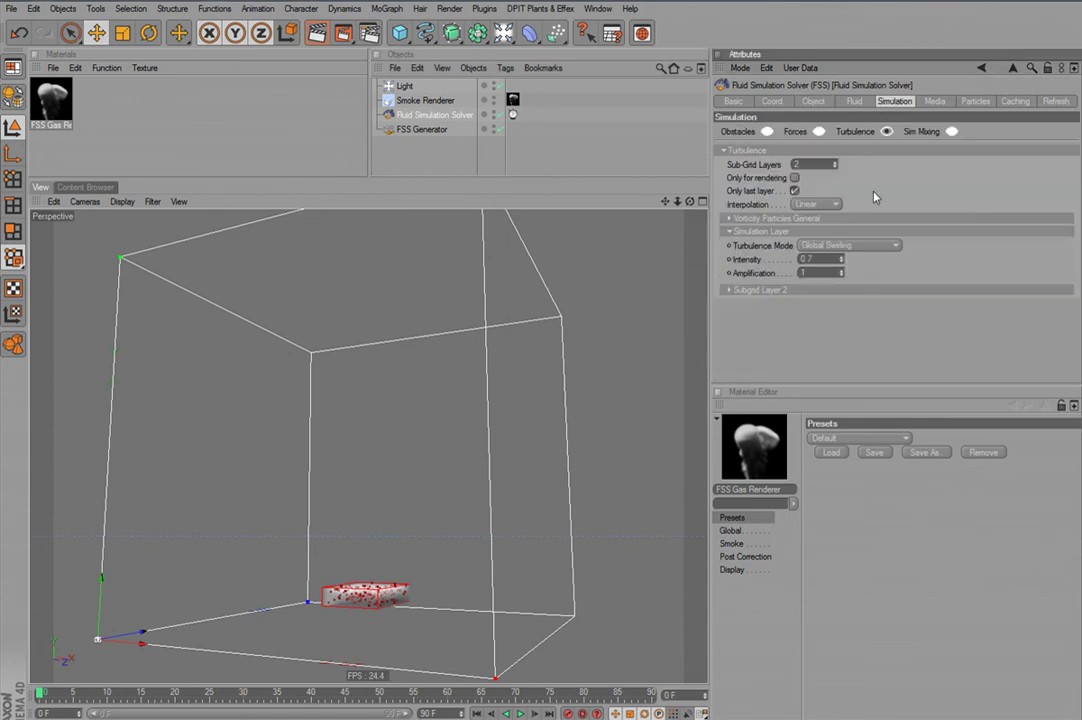
click(874, 289)
click(750, 233)
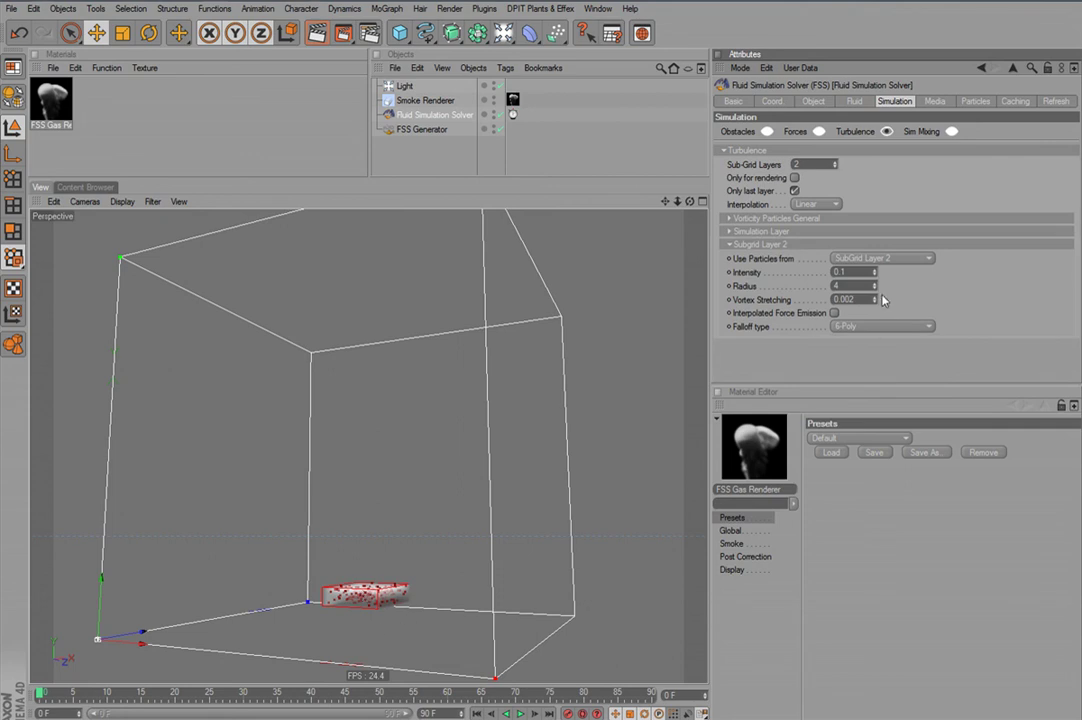
click(884, 326)
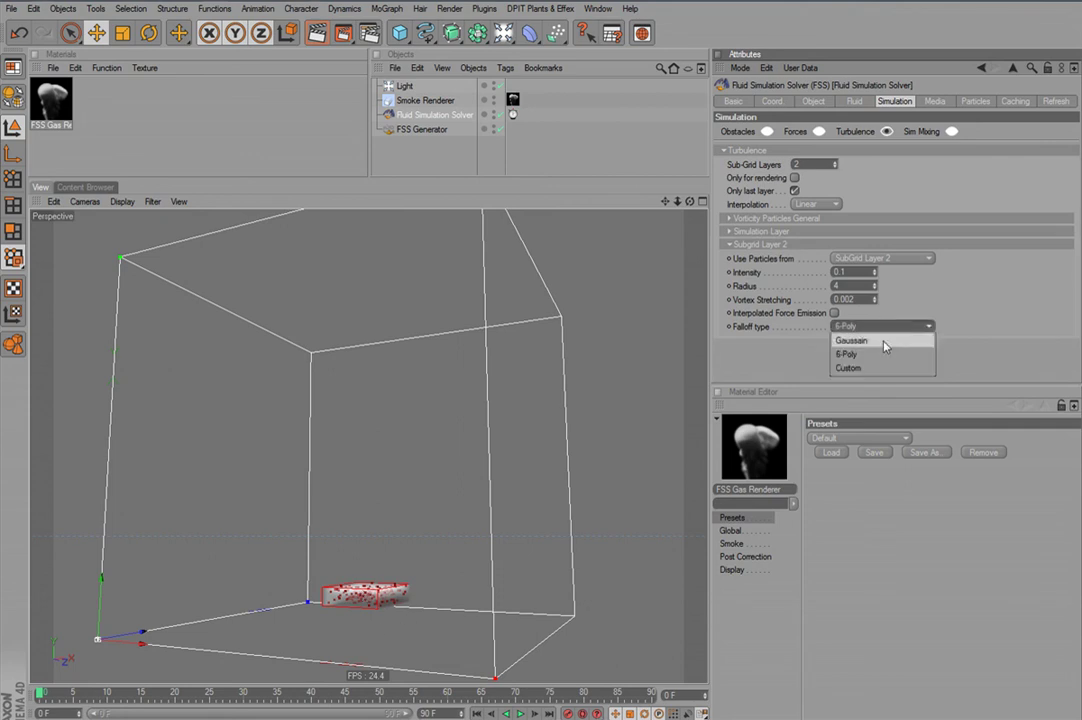
click(885, 341)
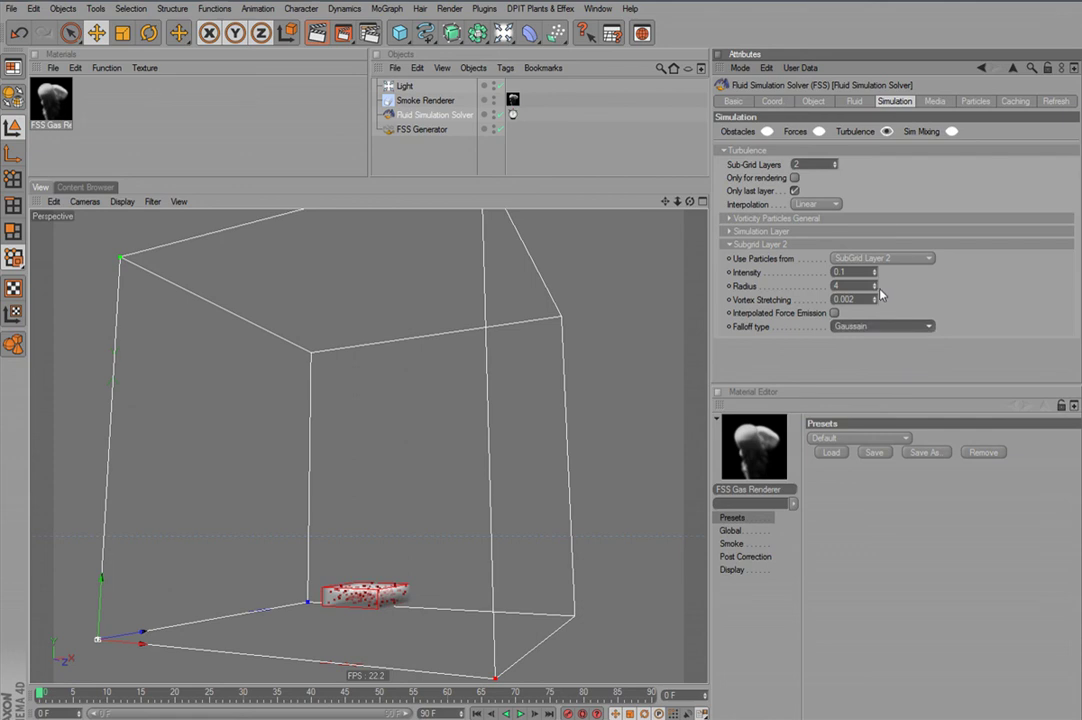
drag(876, 288, 876, 279)
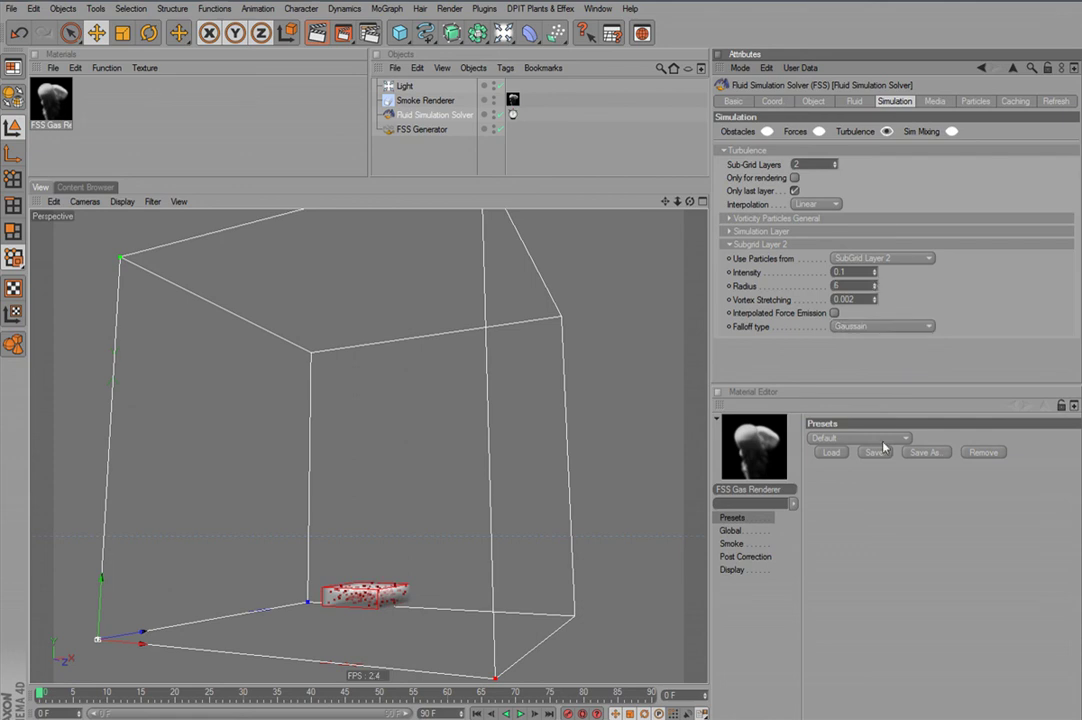
Show the general vorticity particle settings of the Fluid Simulation Solver and play the simulation to frame 12.
click(805, 220)
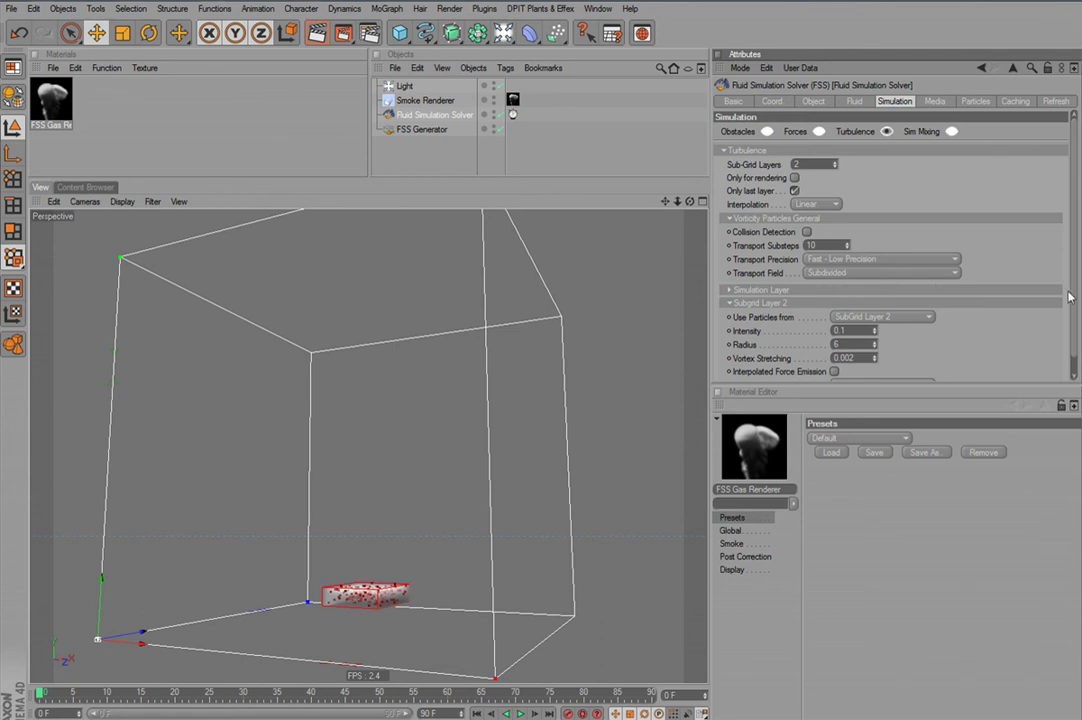
scroll(760, 330, down, 1)
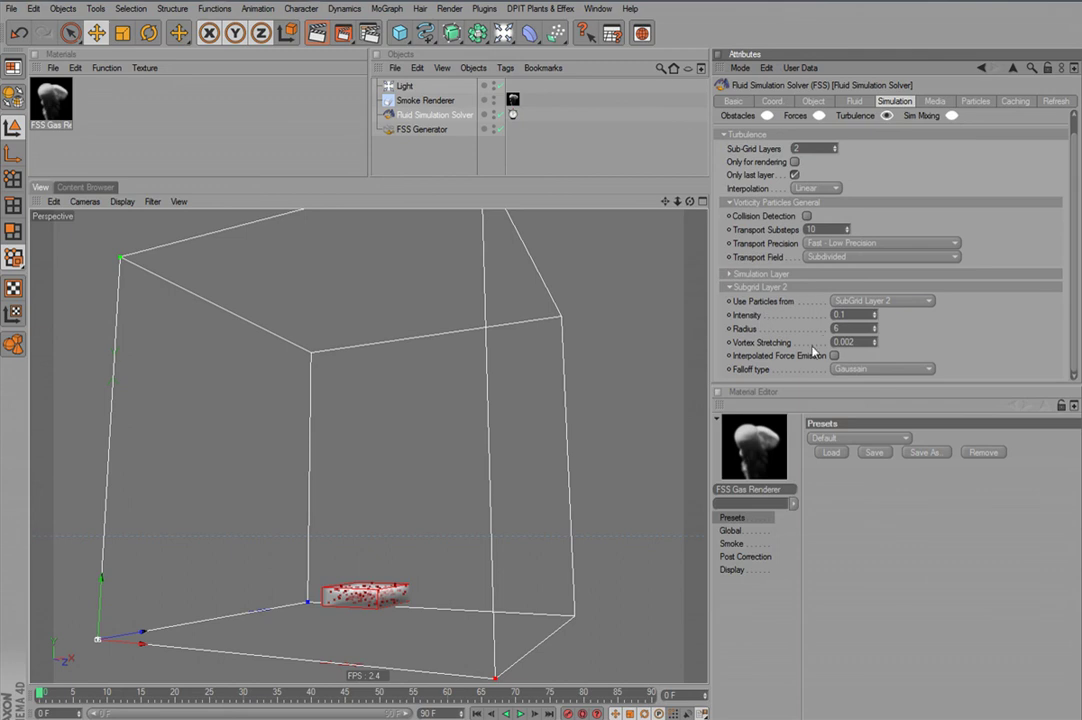
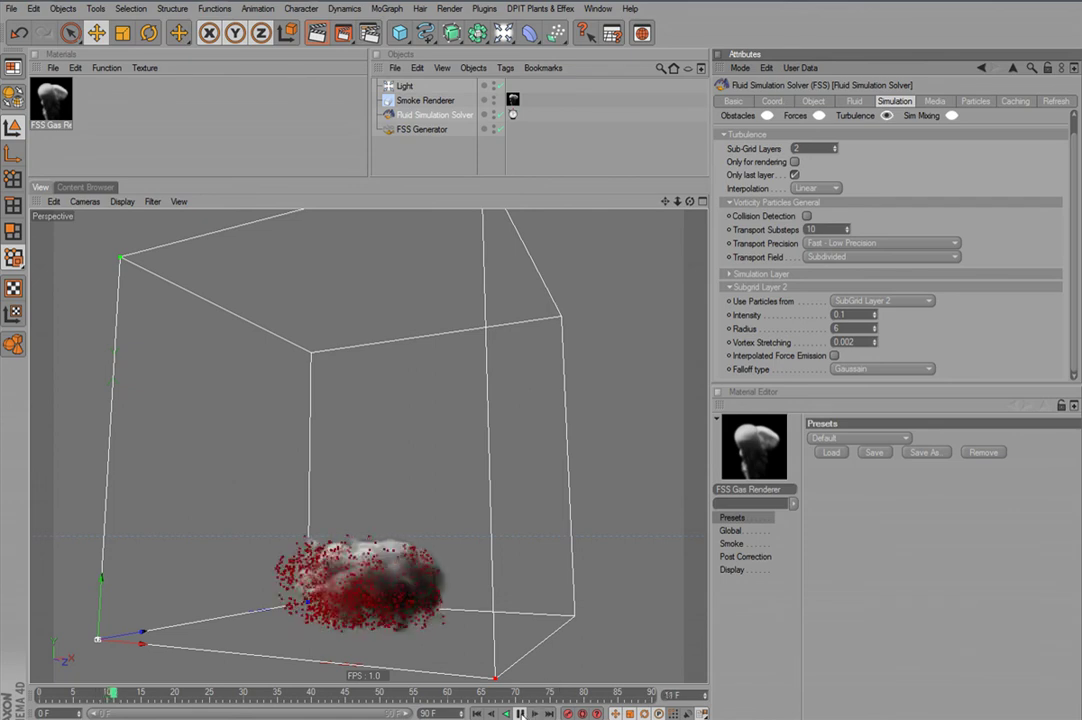
click(520, 713)
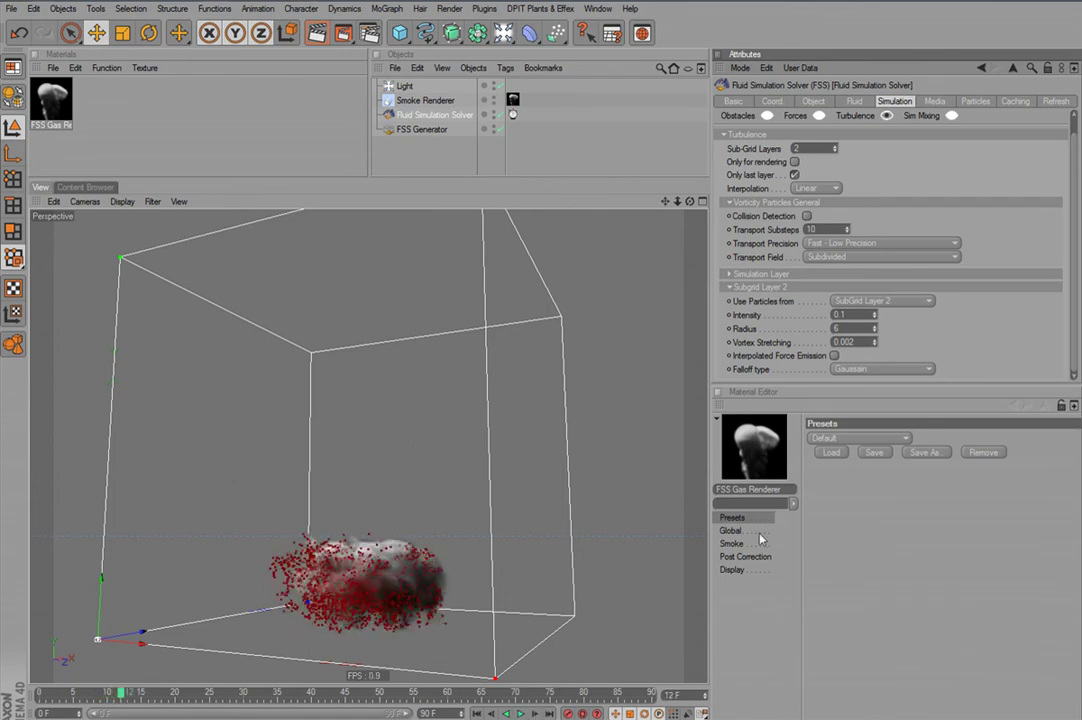
Turn off Draw Vorticity Particles in the FSS Gas Renderer material's display settings and render the current frame in the viewport.
click(733, 570)
click(899, 509)
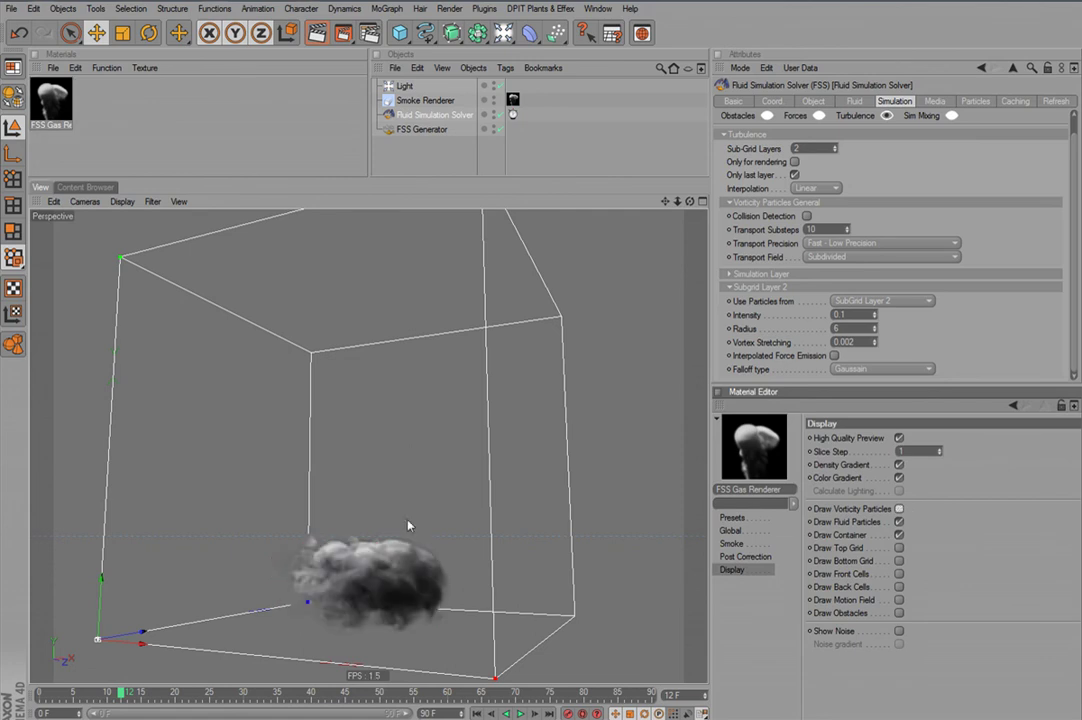
click(316, 34)
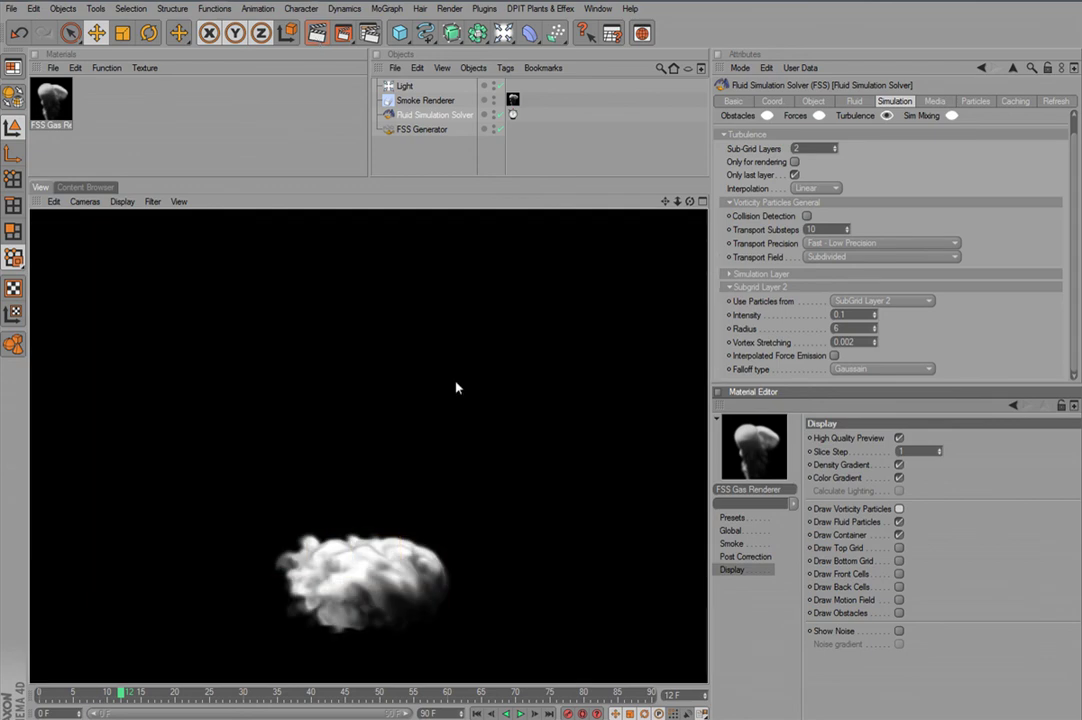
Return to the first frame and set the vorticity particles' transport field to Unsubdivided.
click(476, 713)
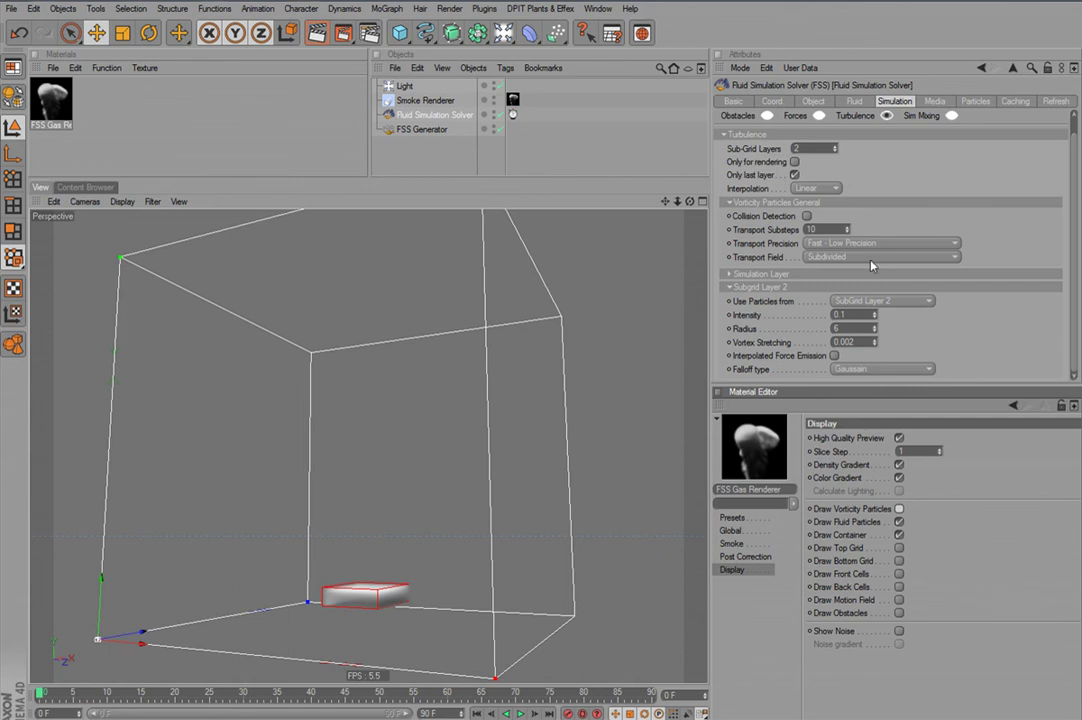
click(871, 258)
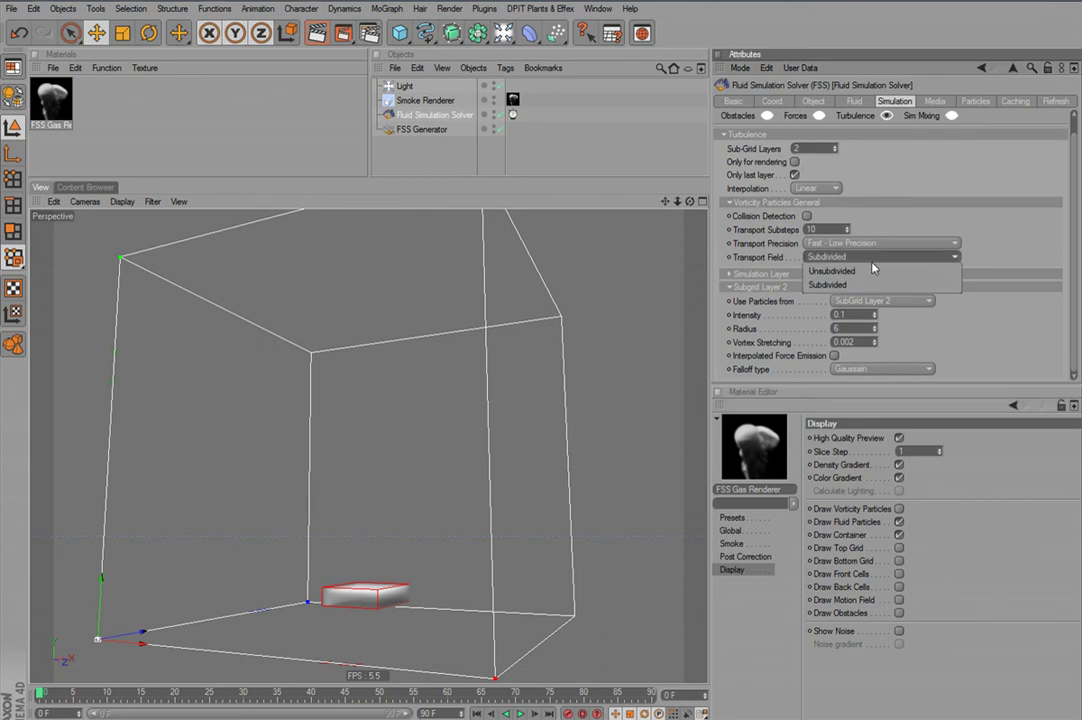
click(876, 271)
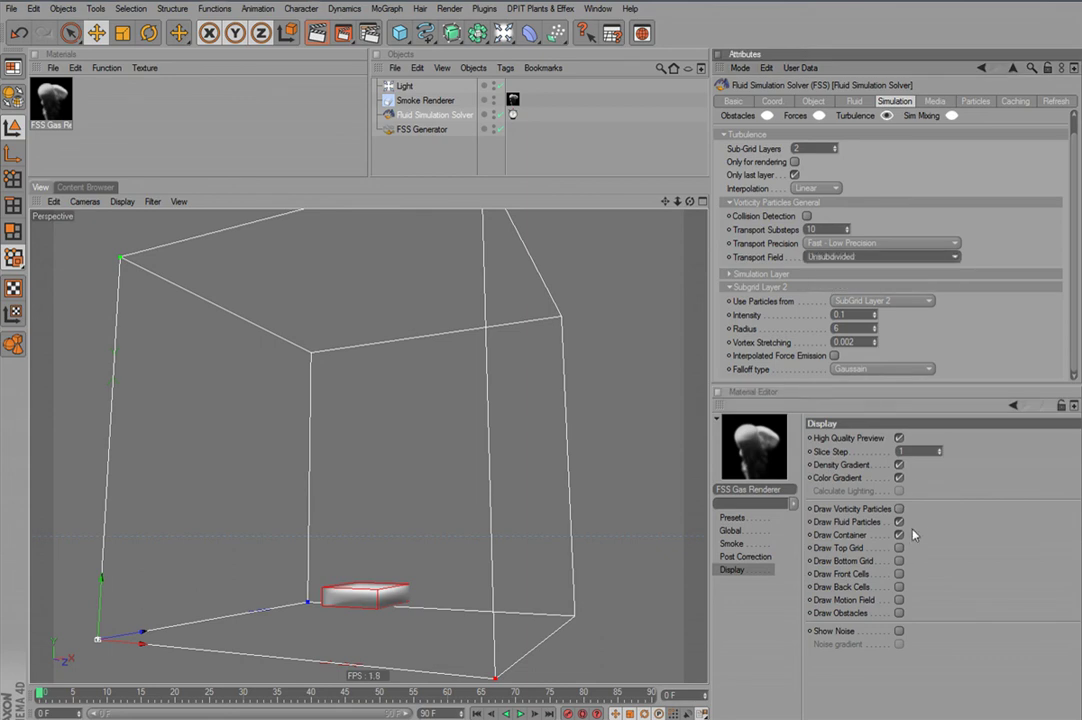
Collapse the Subgrid Layer 2 settings and check the Simulation Layer's turbulence mode, intensity and amplification.
click(800, 287)
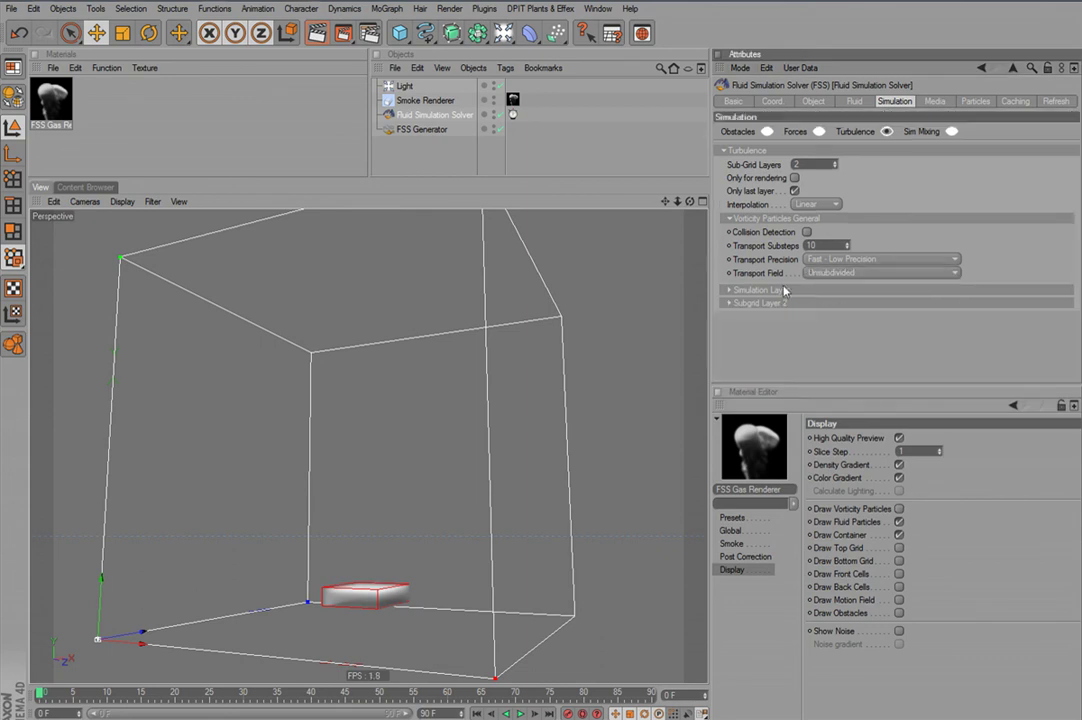
click(802, 289)
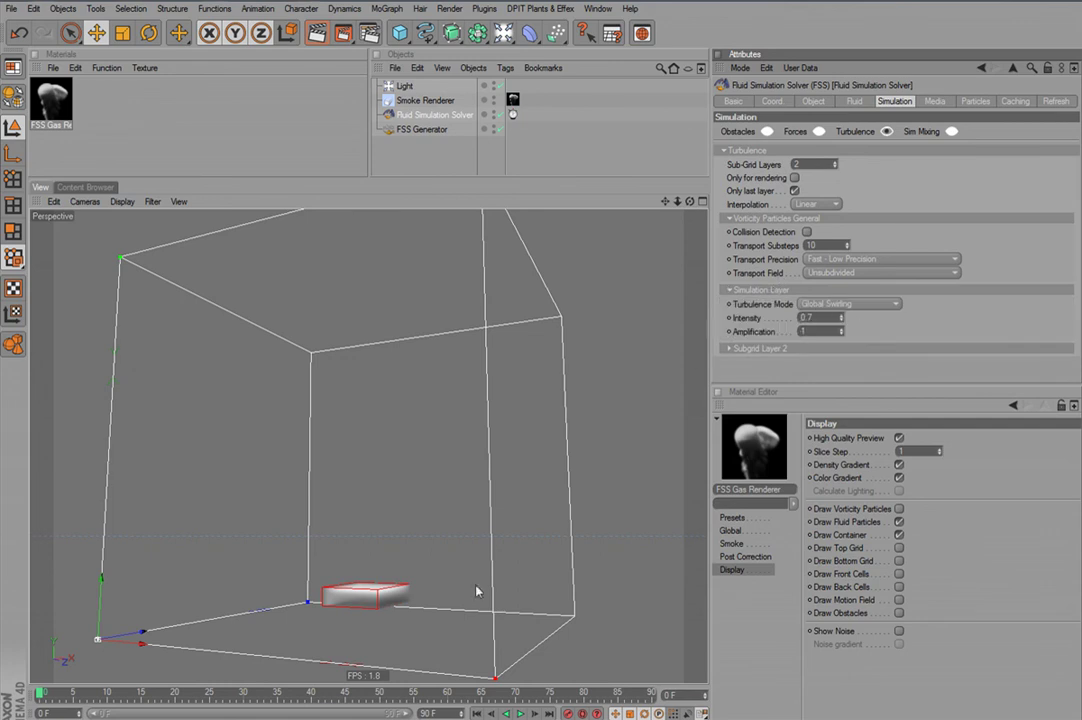
click(768, 290)
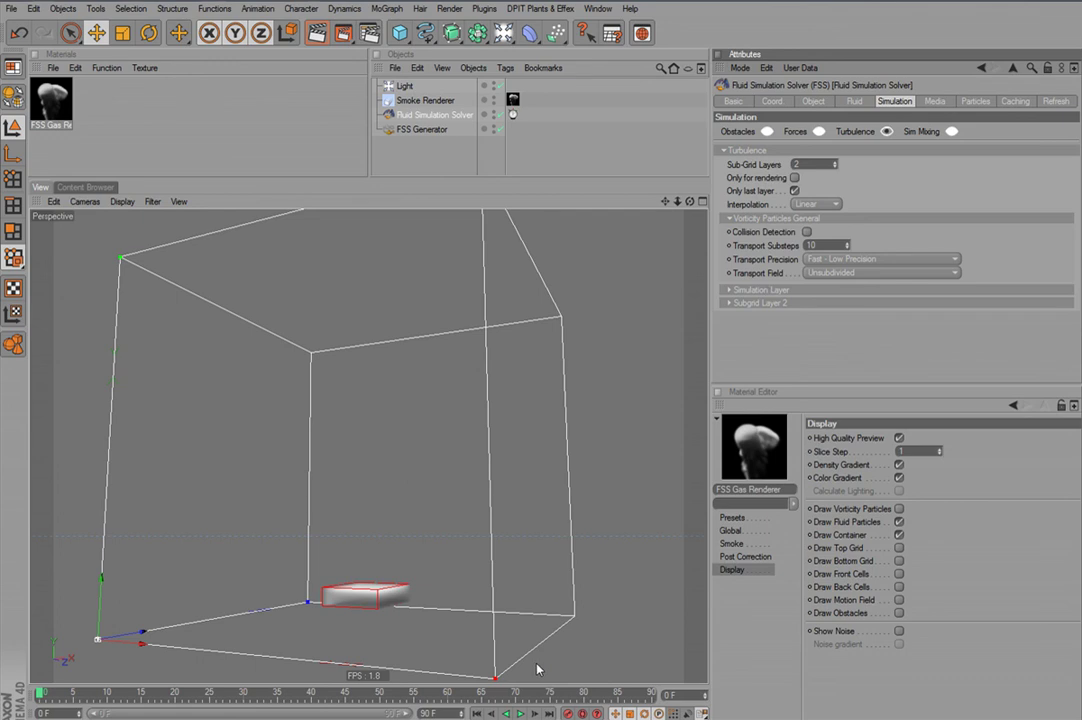
Play the simulation to frame 26 and set the turbulence intensity of Subgrid Layer 2 to 0.02.
key(F8)
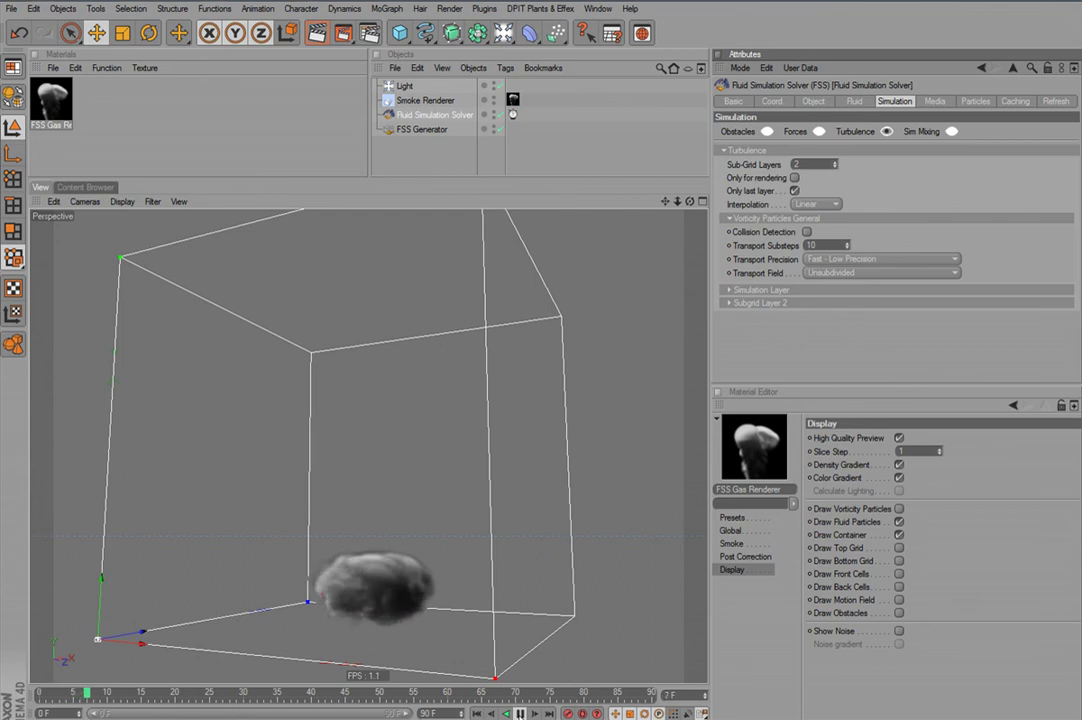
click(819, 304)
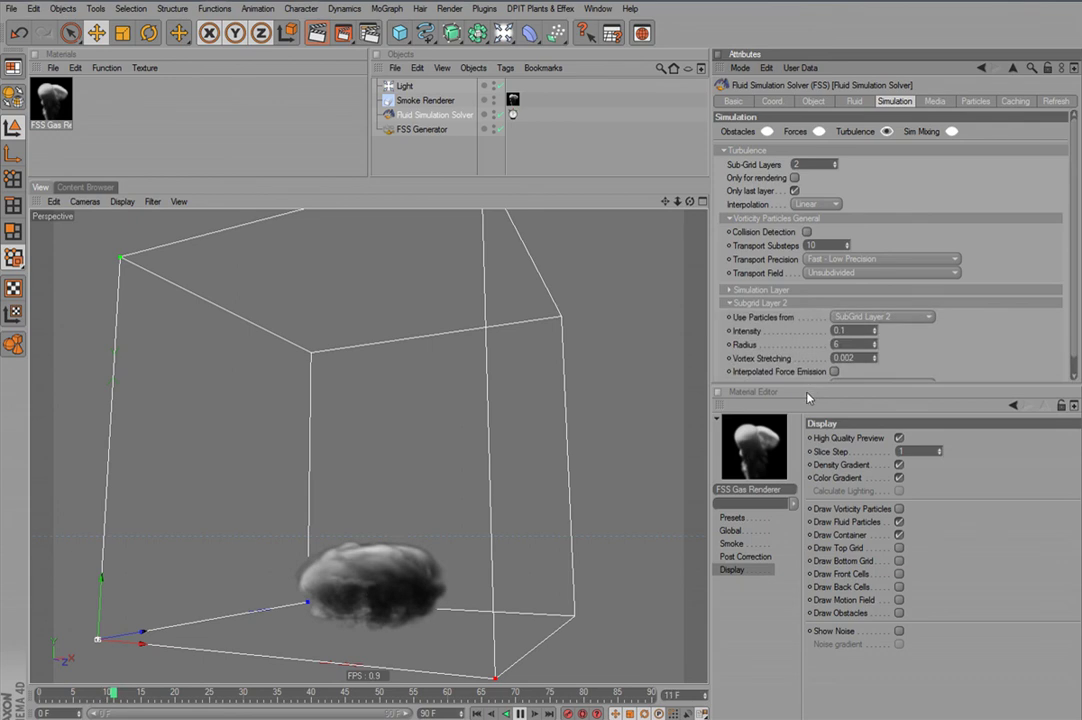
drag(806, 383, 804, 443)
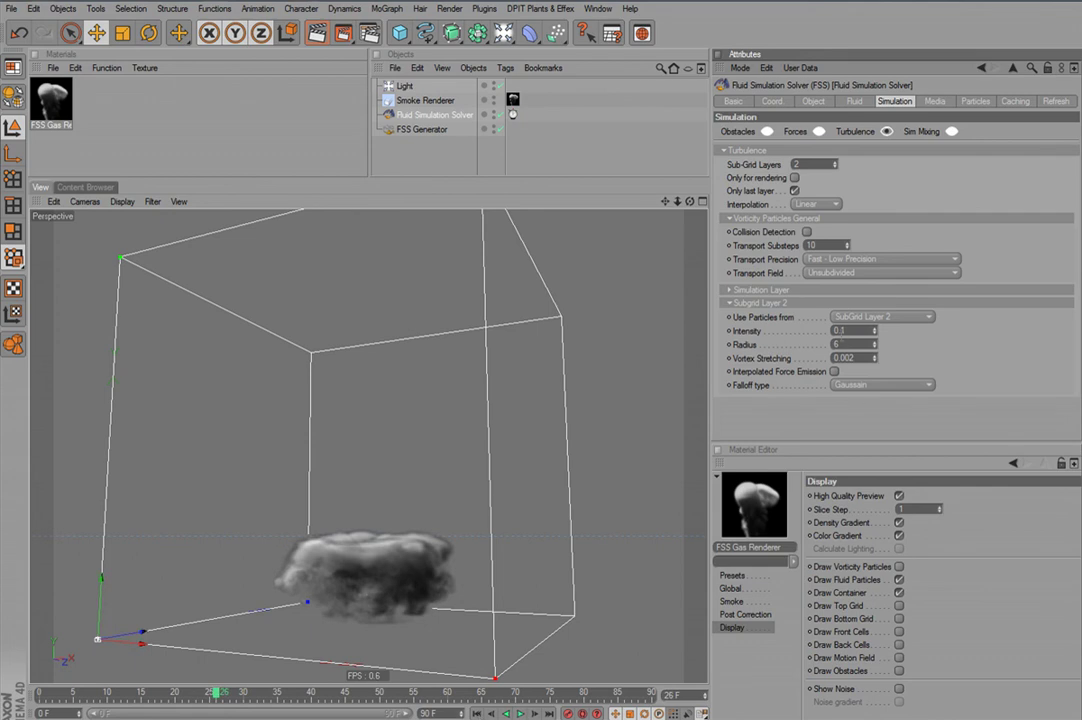
click(852, 330)
text(0.02)
key(Return)
Replay the simulation from the first frame, drawing the vorticity particles temporarily to check their distribution in the smoke.
click(478, 713)
click(520, 713)
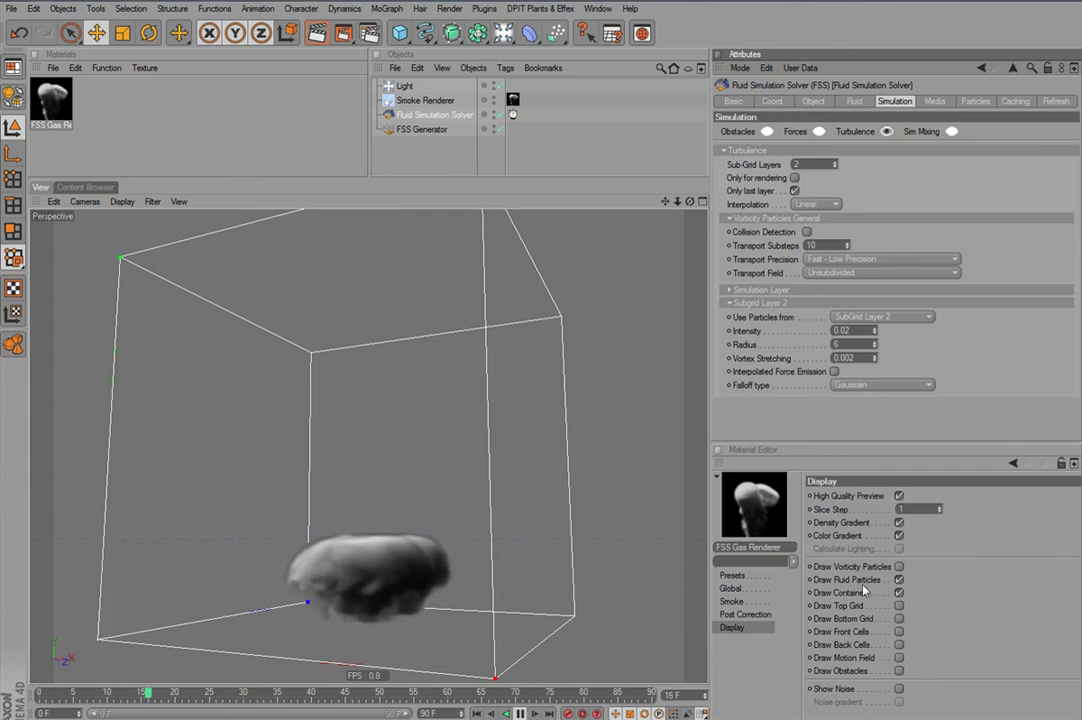
click(898, 567)
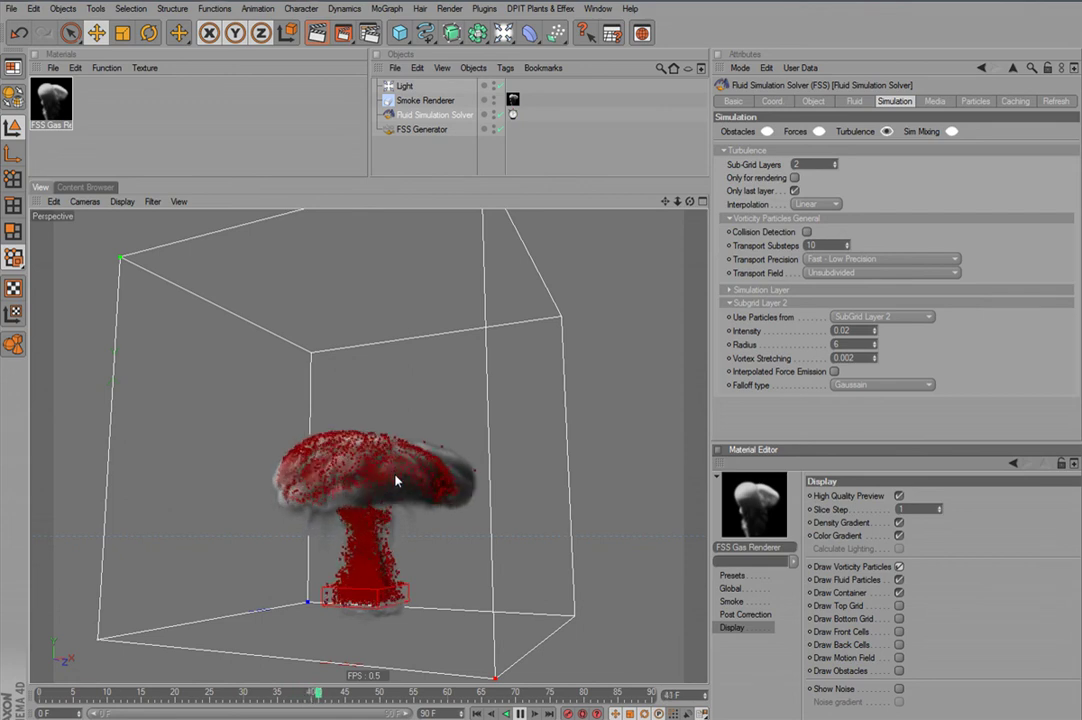
click(899, 567)
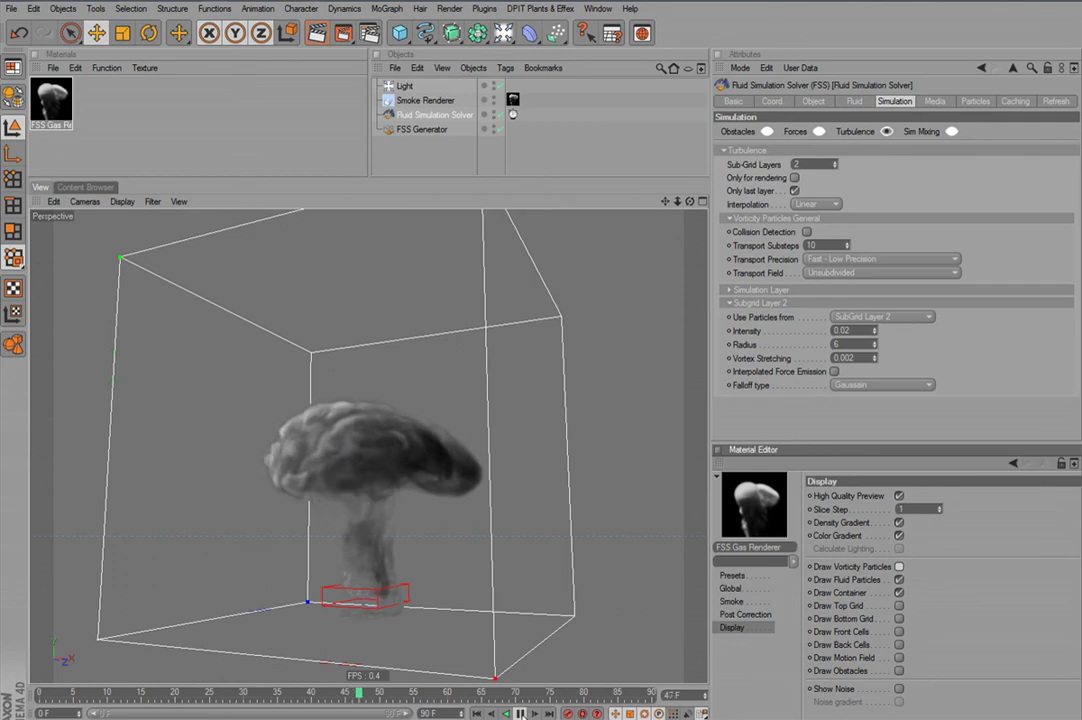
Stop the simulation at frame 48, render the smoke in the viewport, and return to the normal view.
click(519, 713)
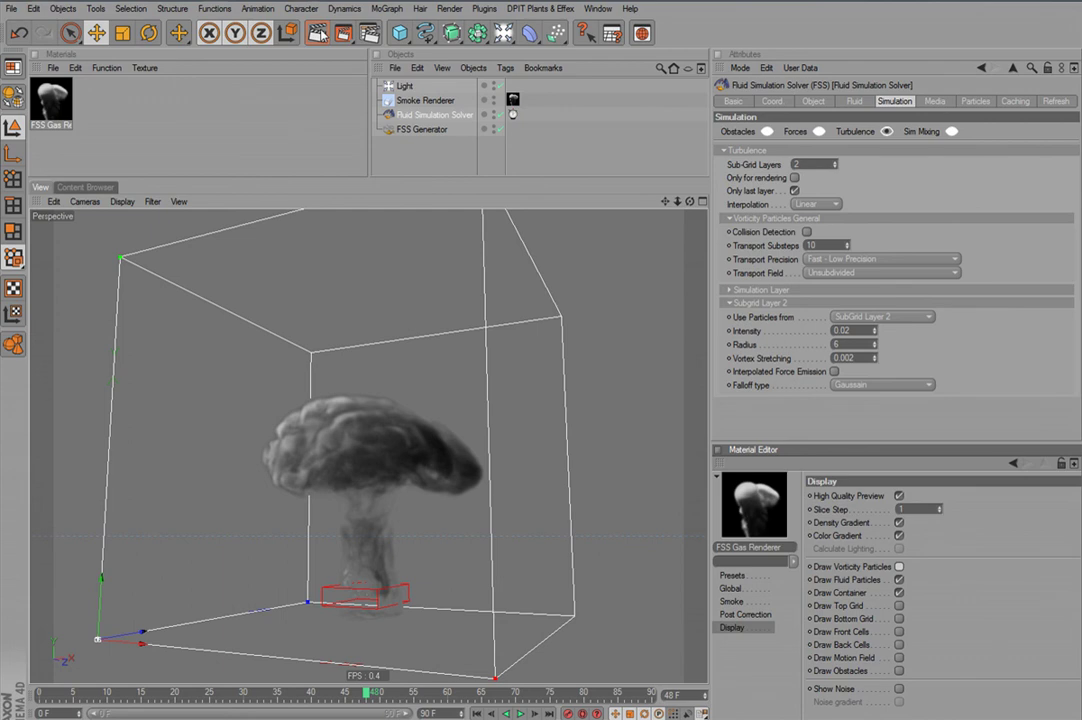
click(316, 33)
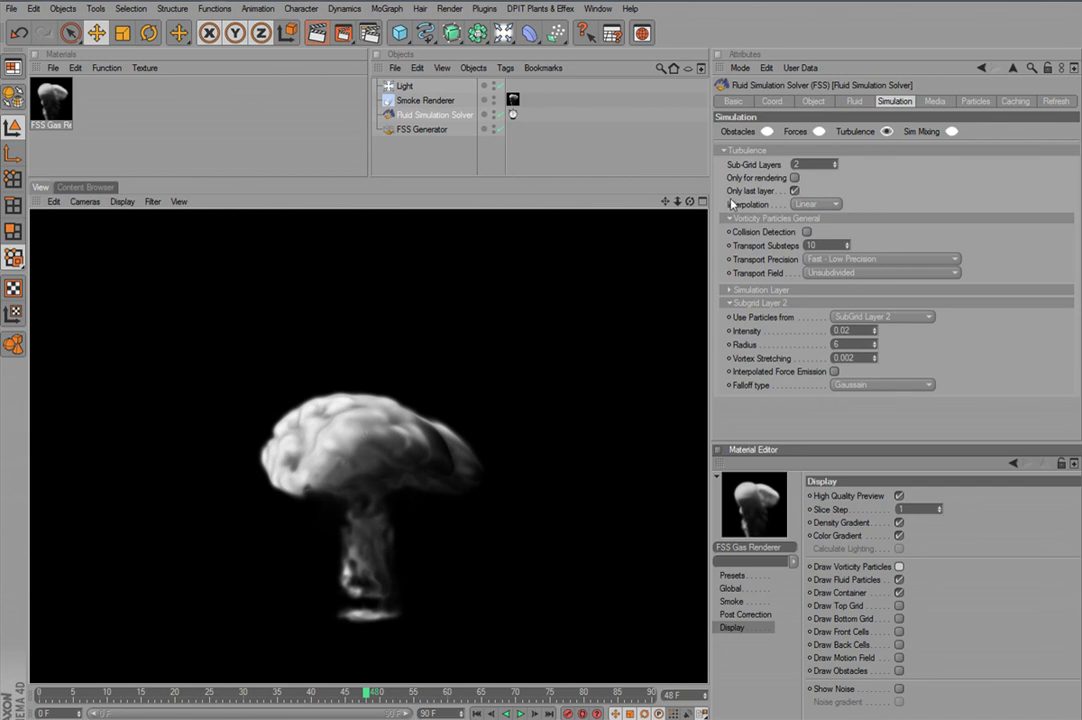
click(684, 202)
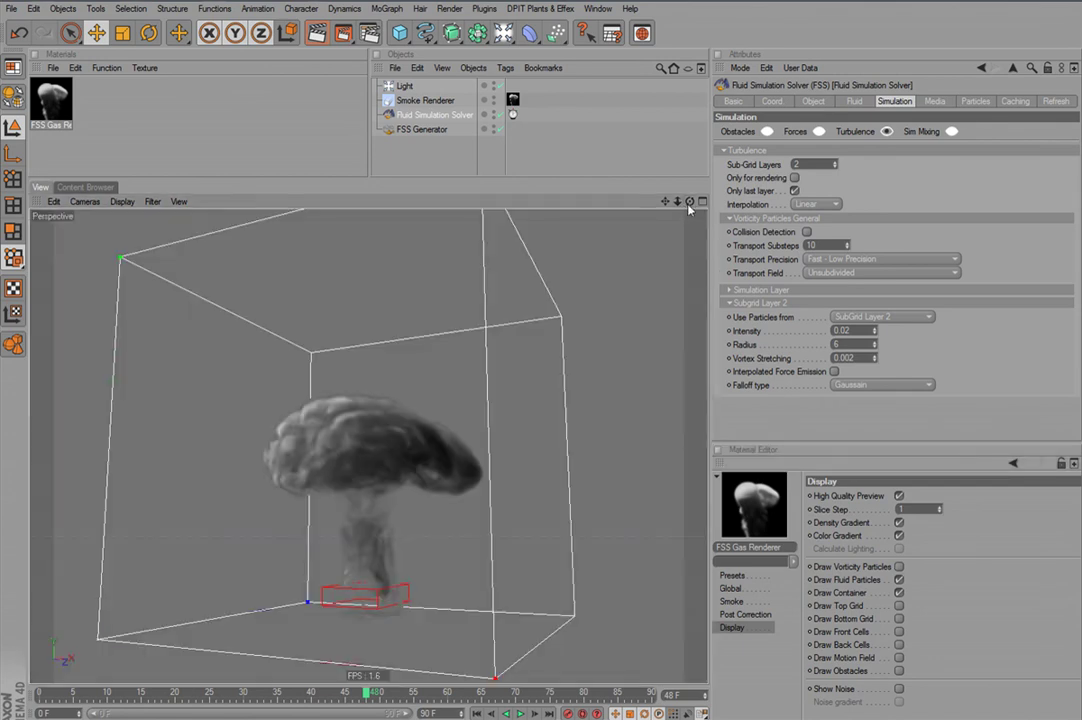